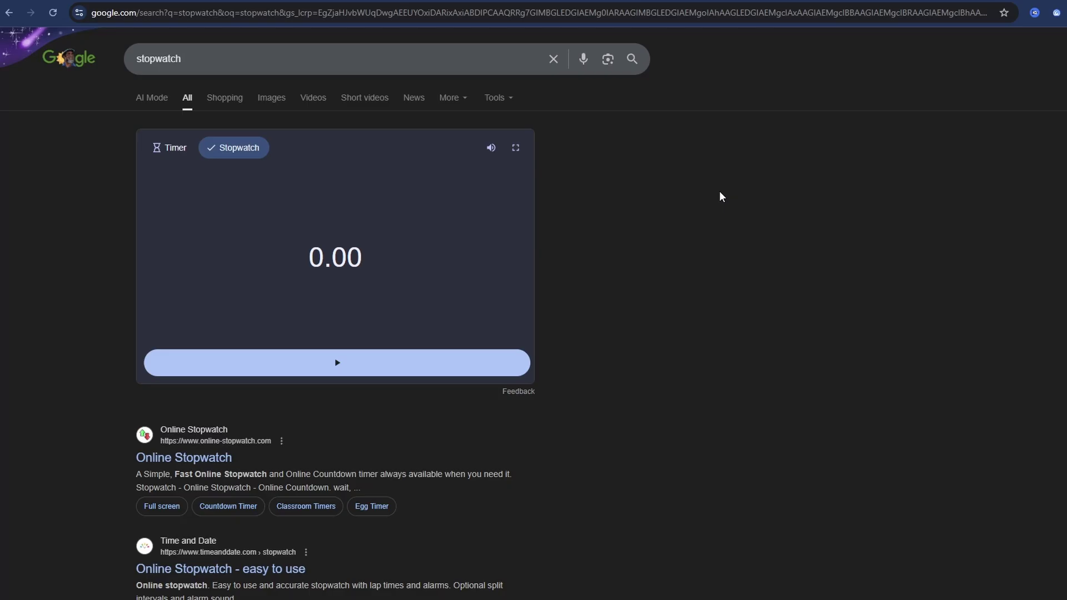
Start the Google stopwatch to time the site build
left_click(359, 370)
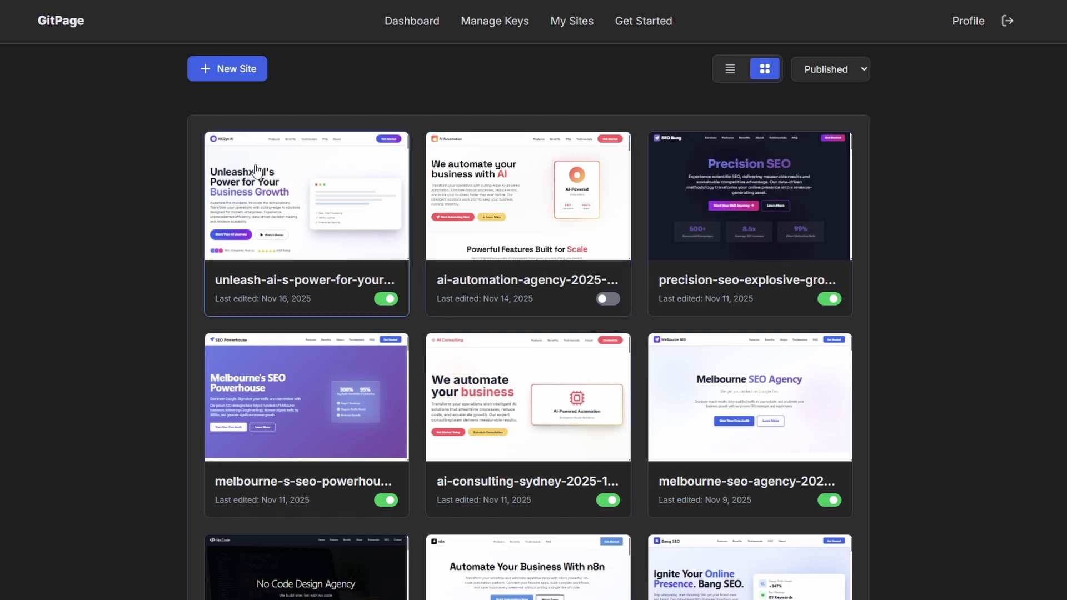
Create a new site from the Default Website template with English as the language
left_click(243, 81)
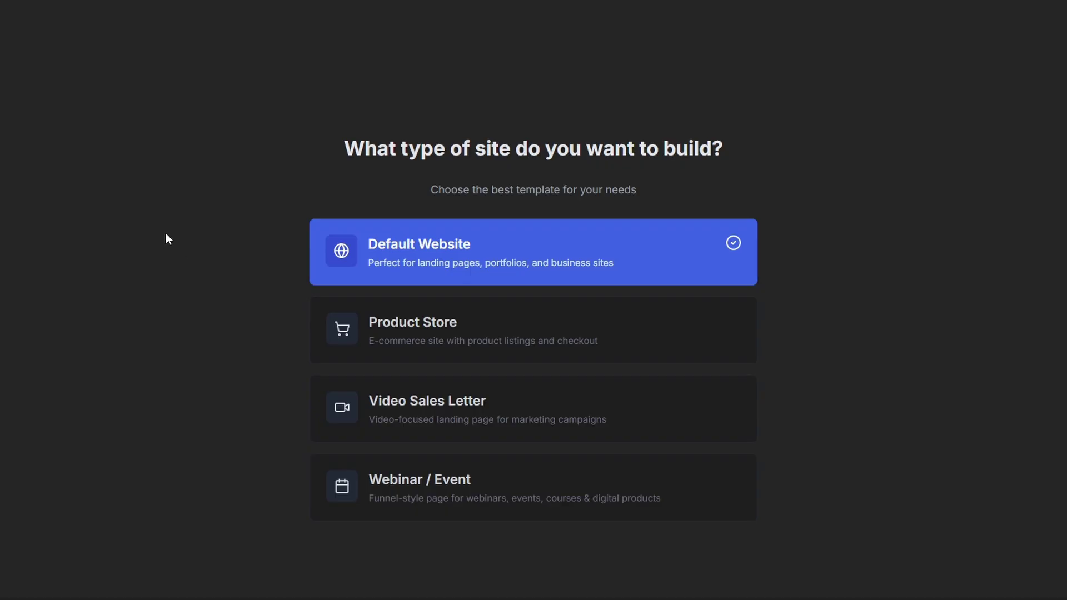
left_click(572, 275)
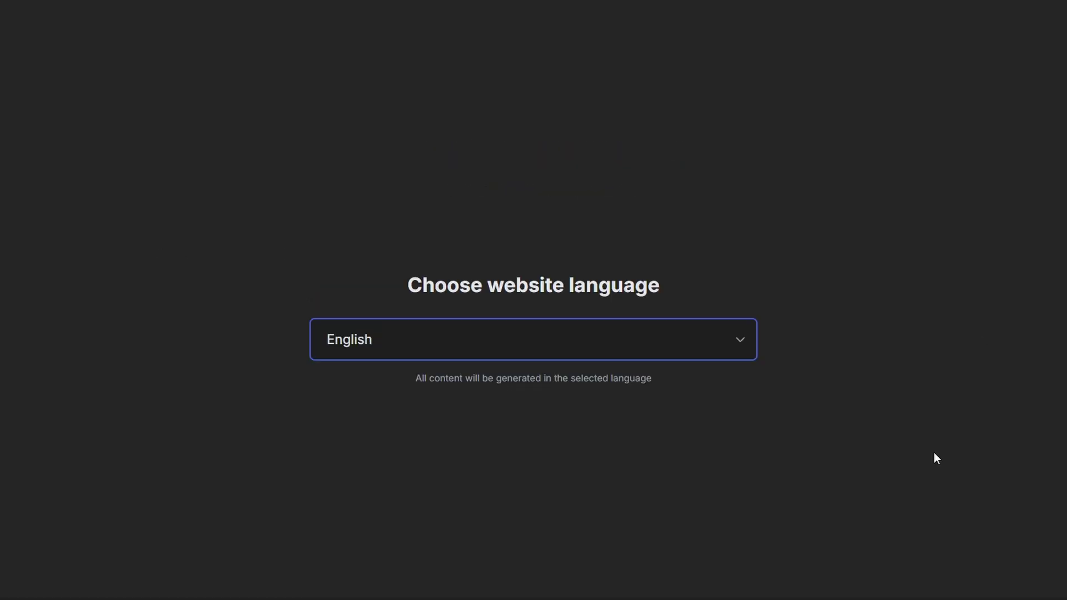
left_click(741, 352)
left_click(787, 352)
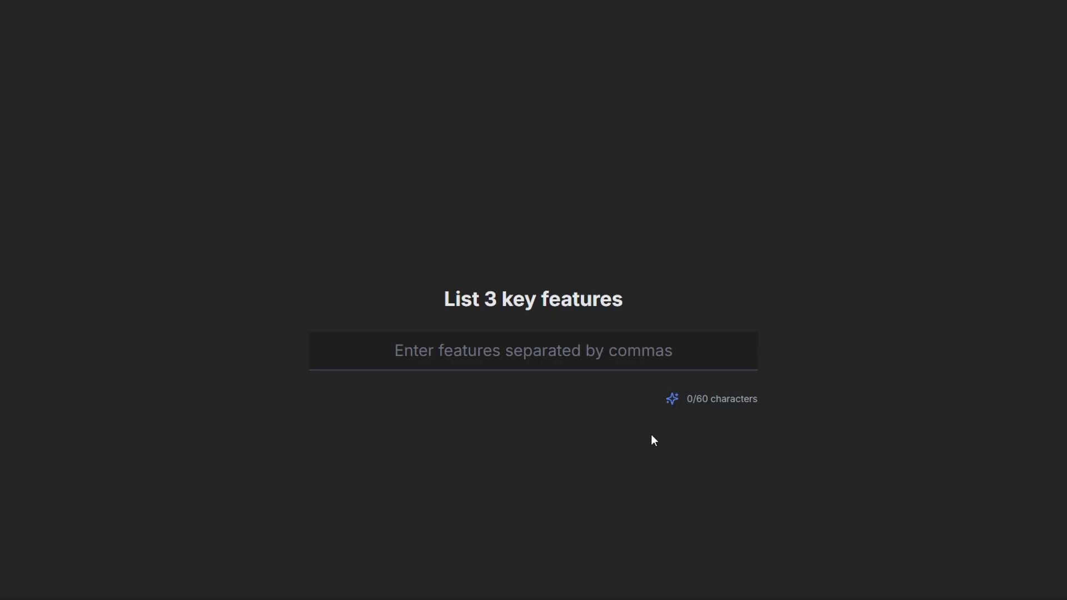
Auto-generate three key features and three benefits, and include an FAQ section
left_click(673, 400)
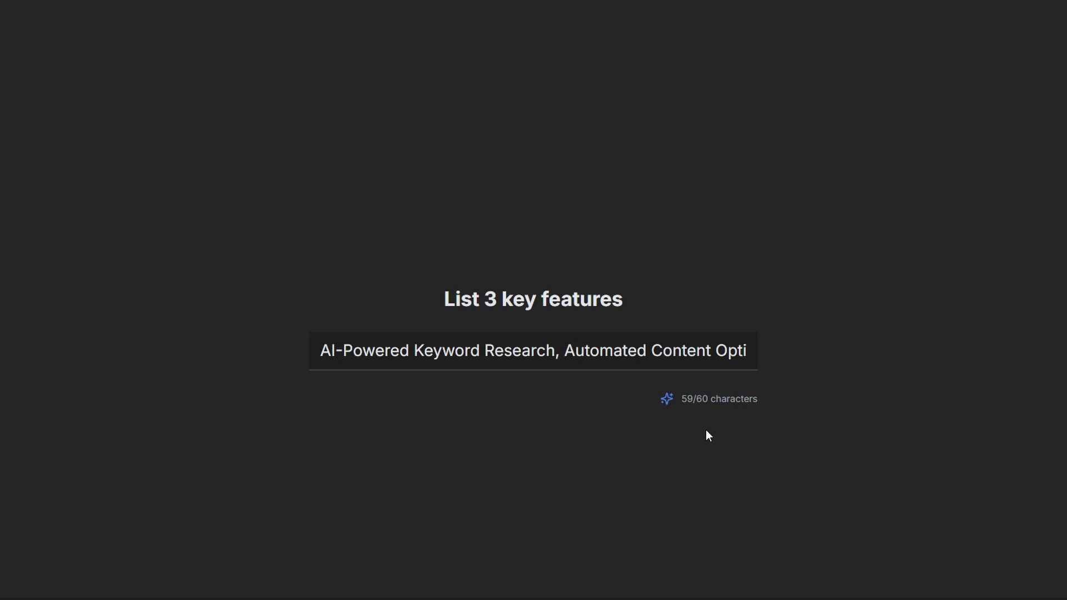
key("Return")
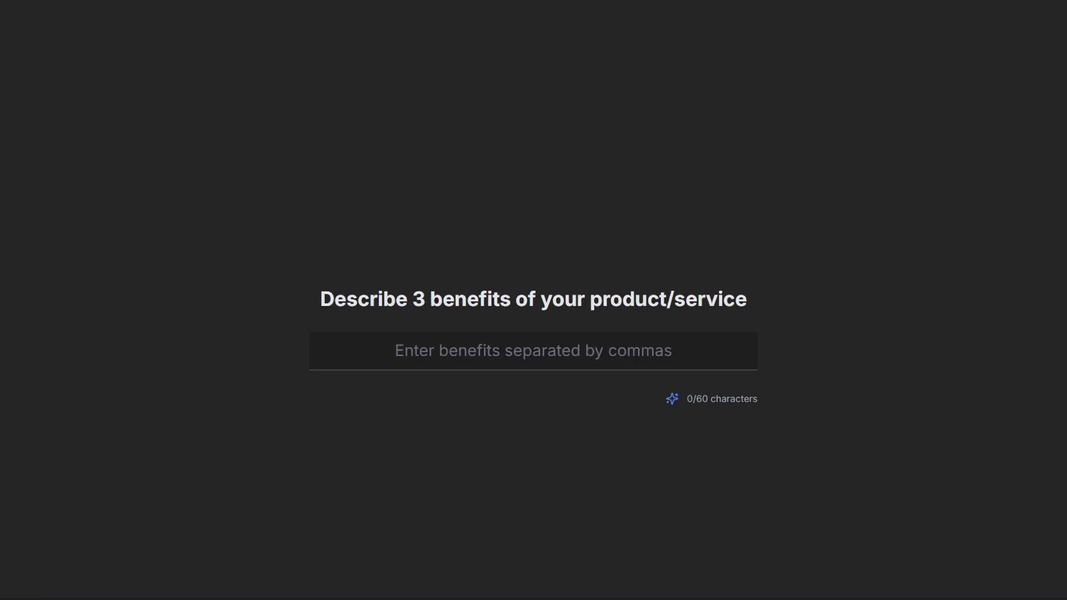
left_click(671, 401)
key("Return")
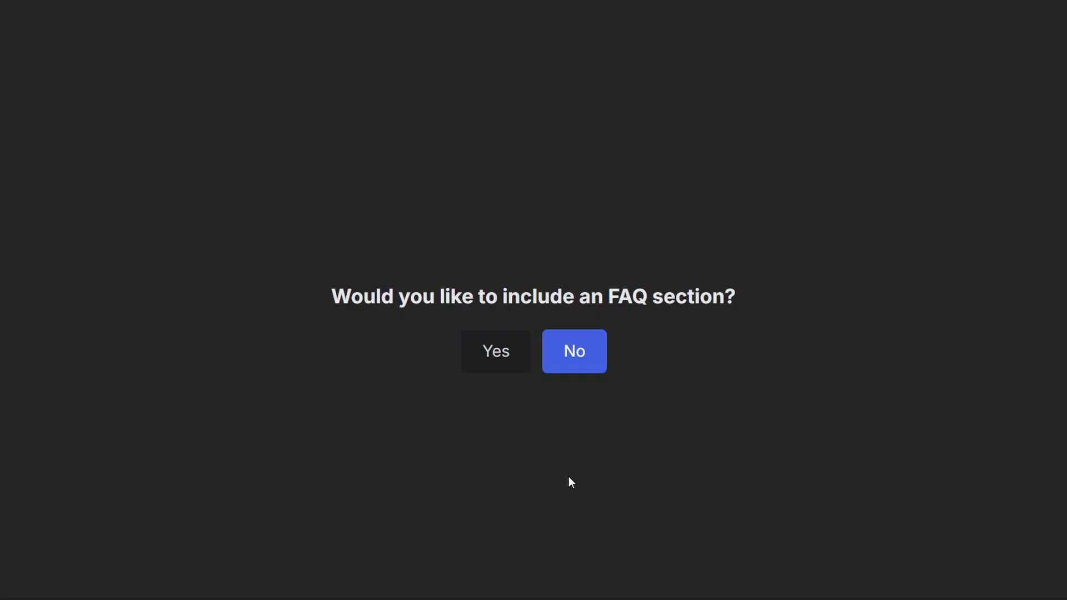
left_click(497, 354)
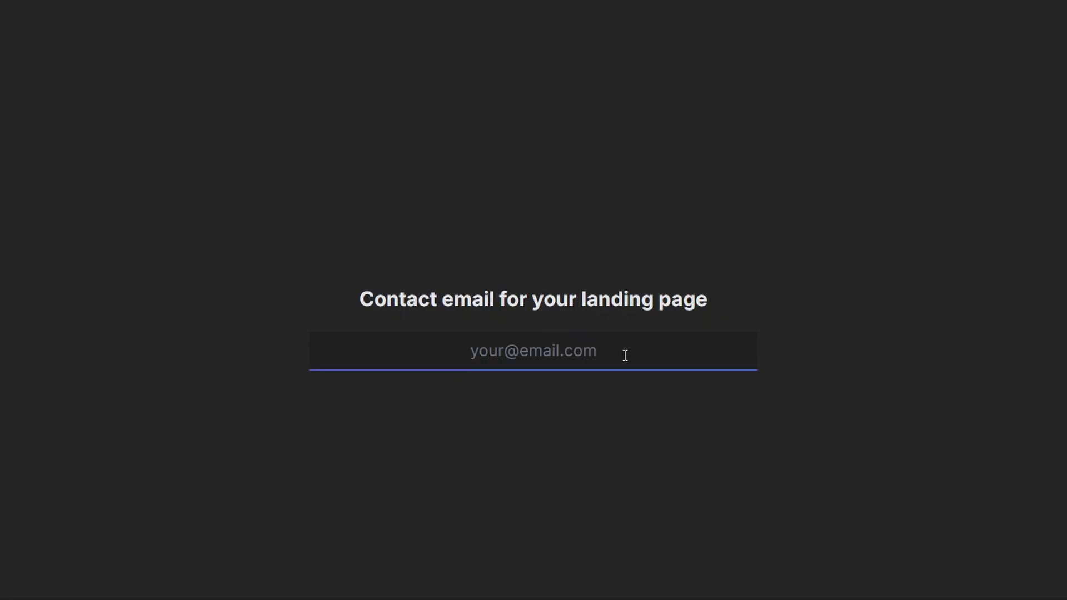
Paste in the contact e-mail address and confirm it
key("ctrl+v")
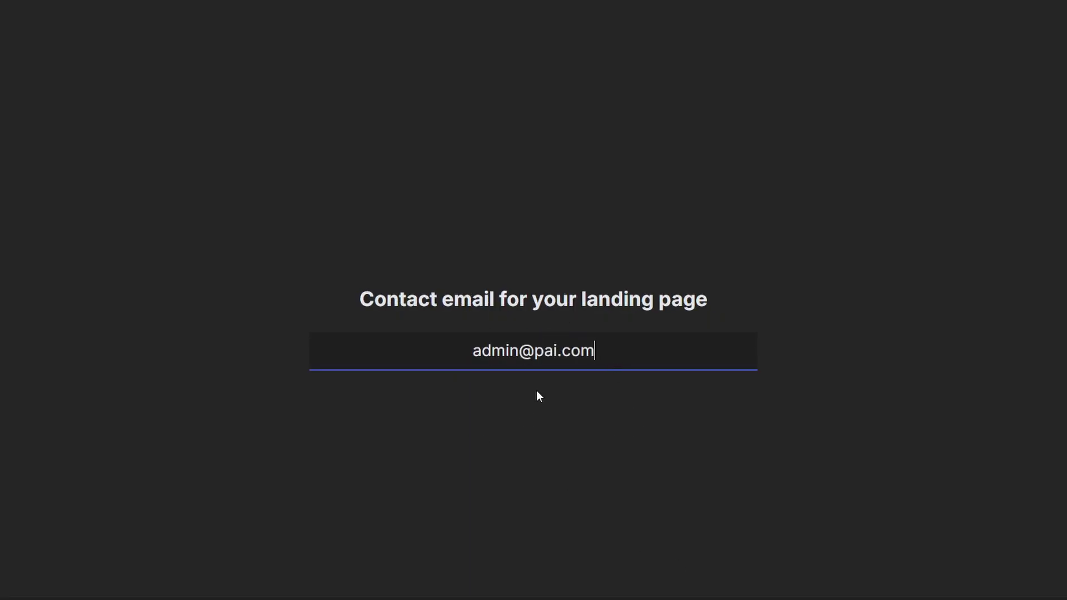
key("ctrl+shift+Left")
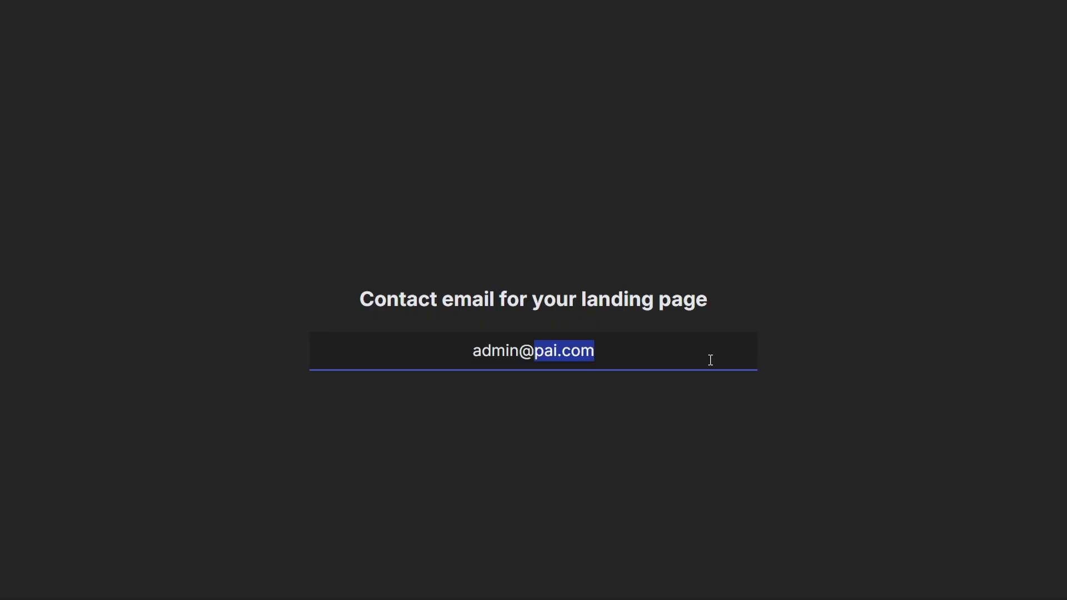
key("Return")
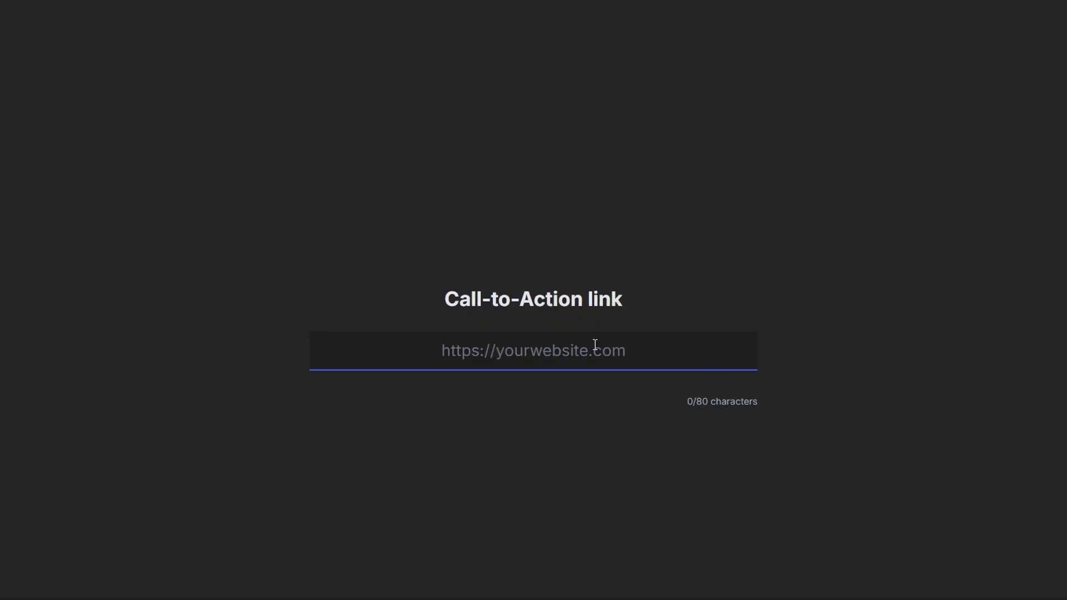
type("https://pai.com")
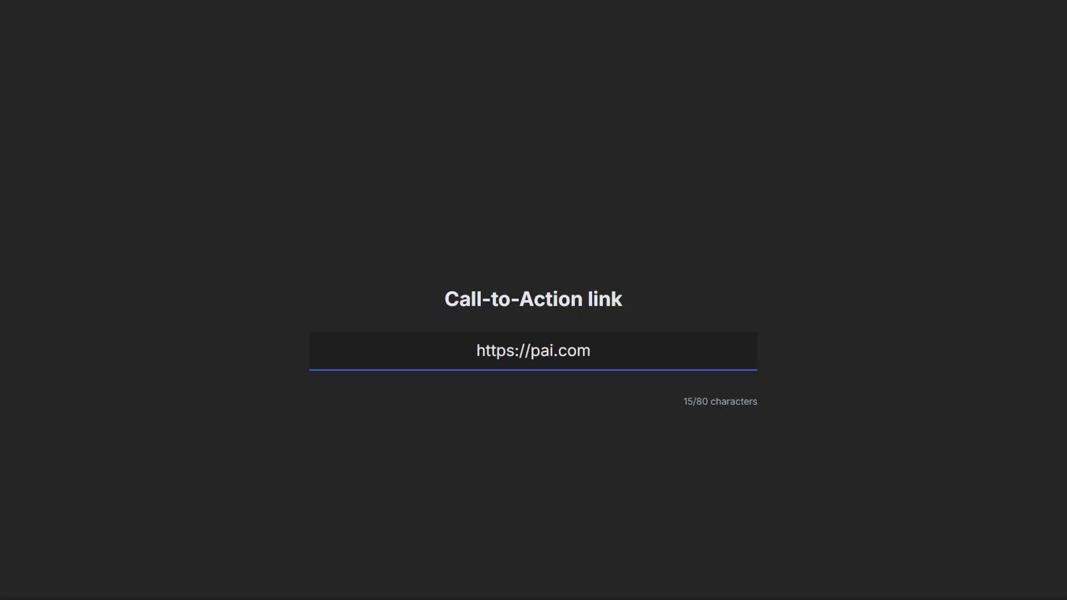
key("Return")
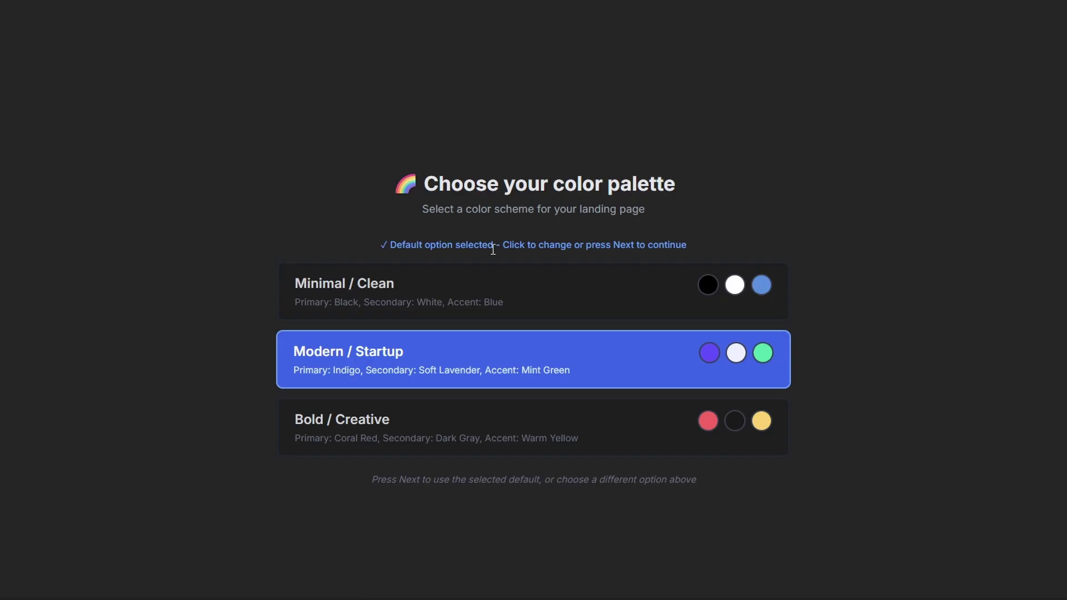
left_click(600, 439)
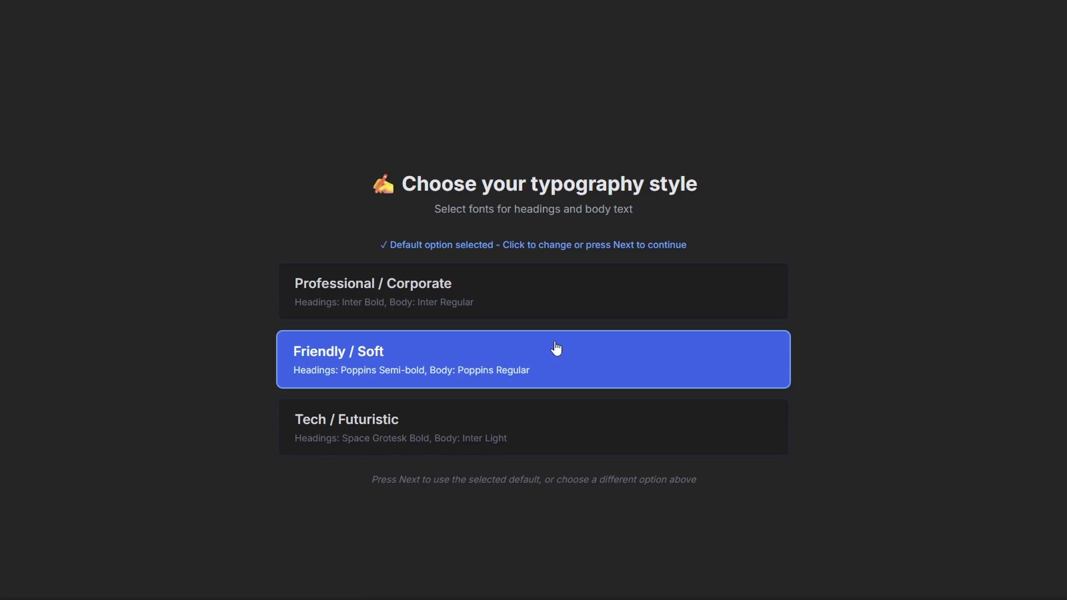
left_click(419, 300)
left_click(436, 431)
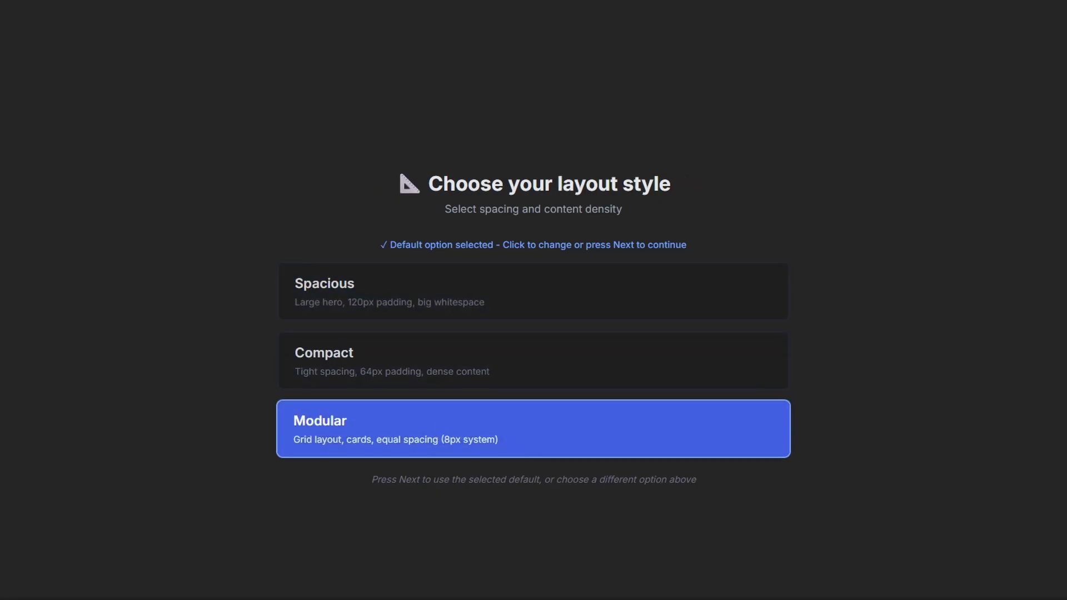
Keep default component and button styles, choose Split Layout contact form and Lucide Icons, and submit
left_click(645, 288)
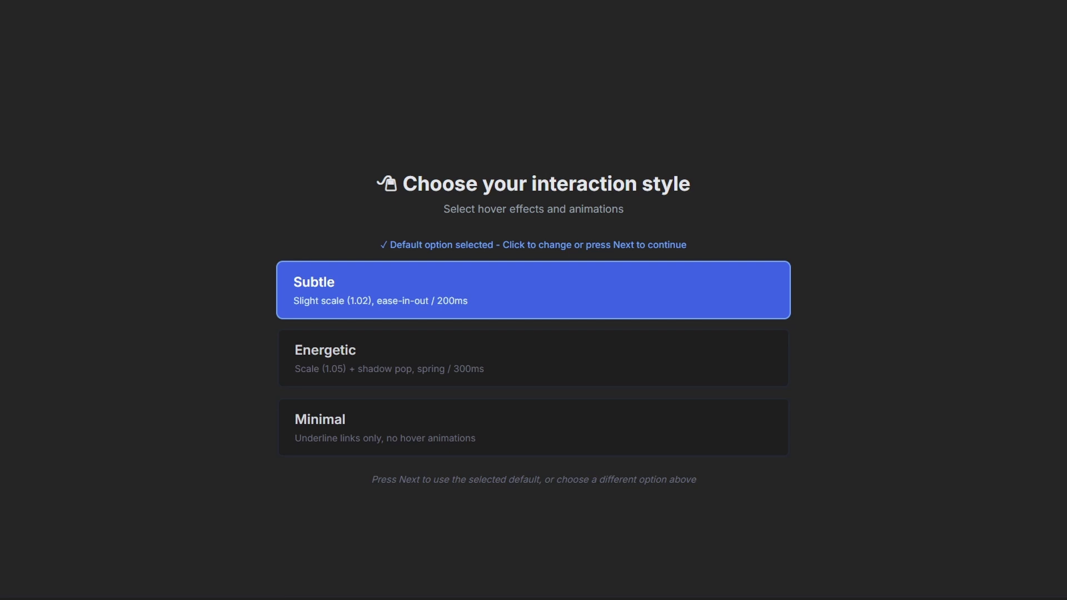
key("Return")
key("Return")
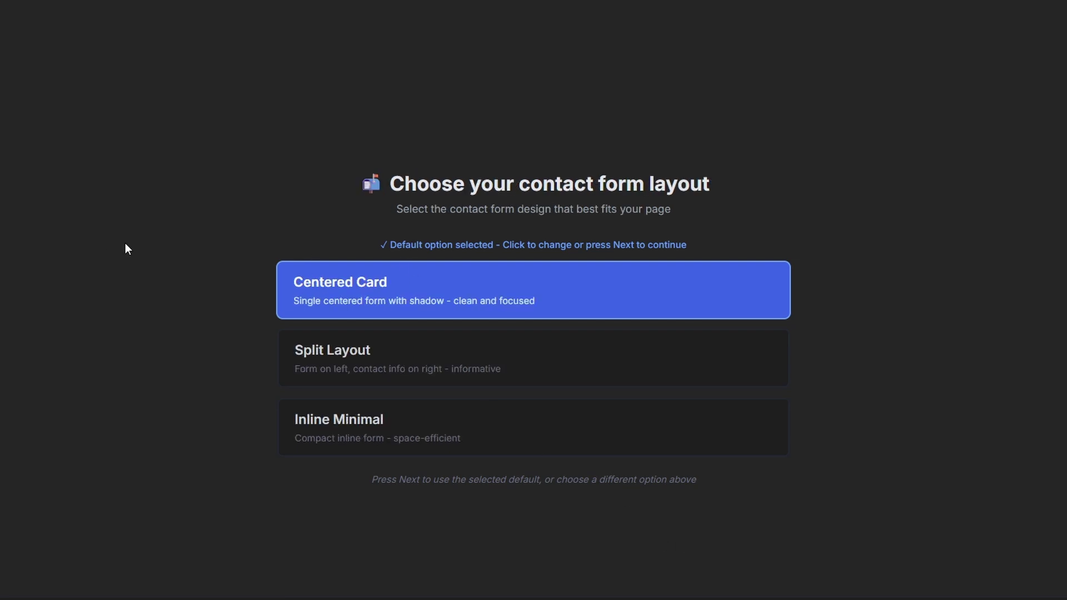
left_click(609, 384)
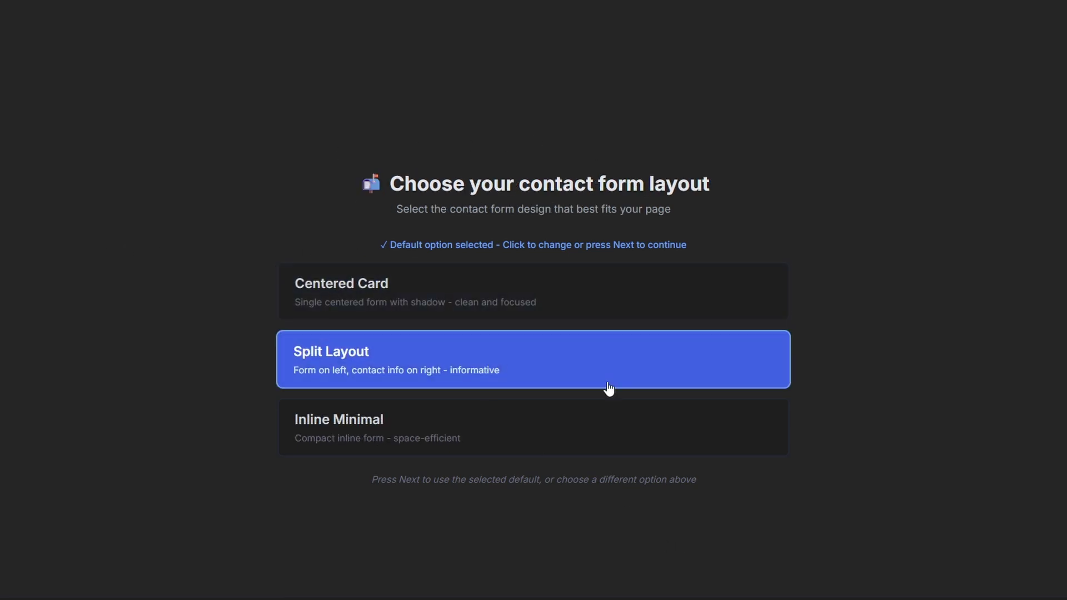
key("Return")
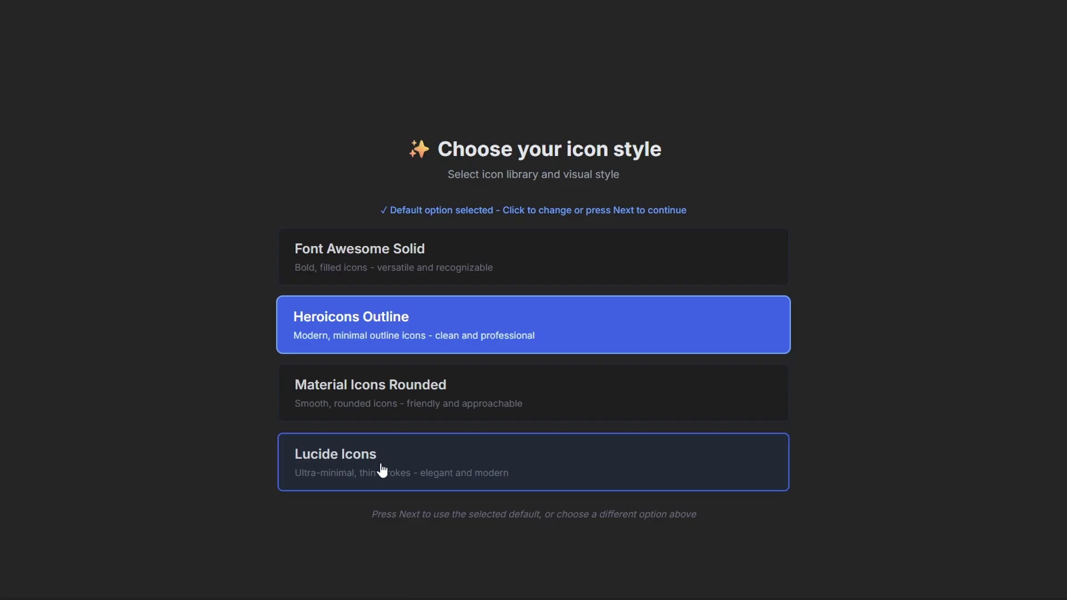
left_click(421, 474)
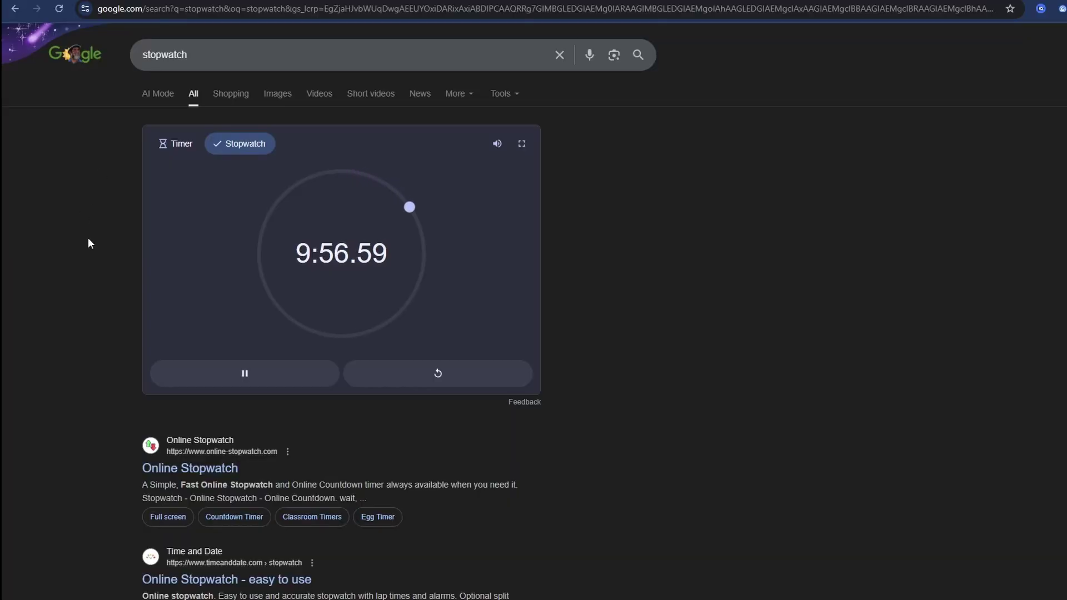
Pause the stopwatch at 9:58.25 once the site has finished generating
left_click(260, 376)
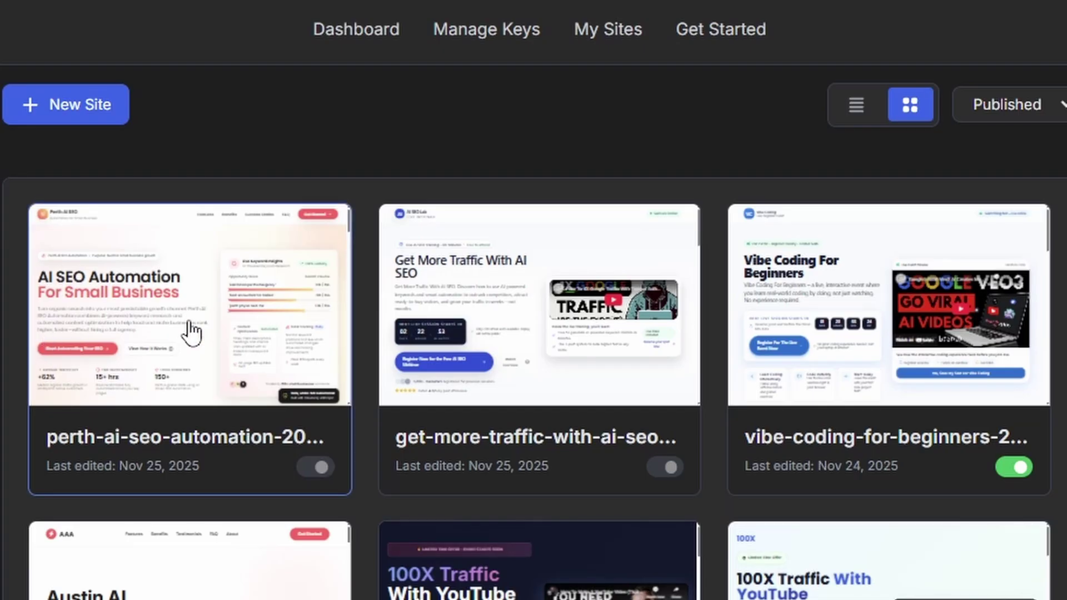
Open the perth-ai-seo-automation site and browse its Benefits, Features and FAQ sections
left_click(191, 332)
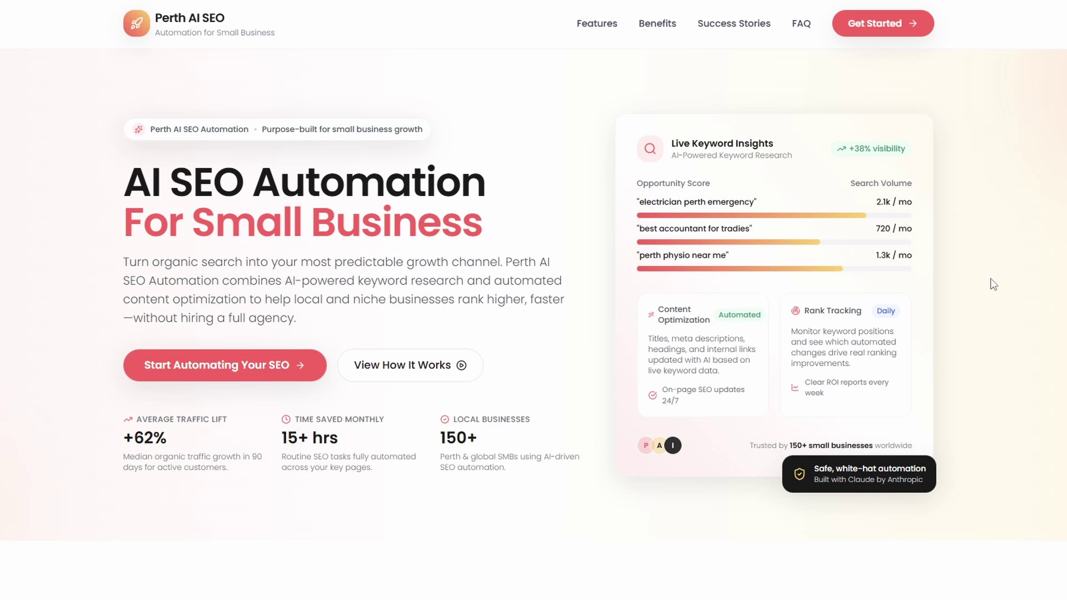
scroll(608, 460, "down", 7)
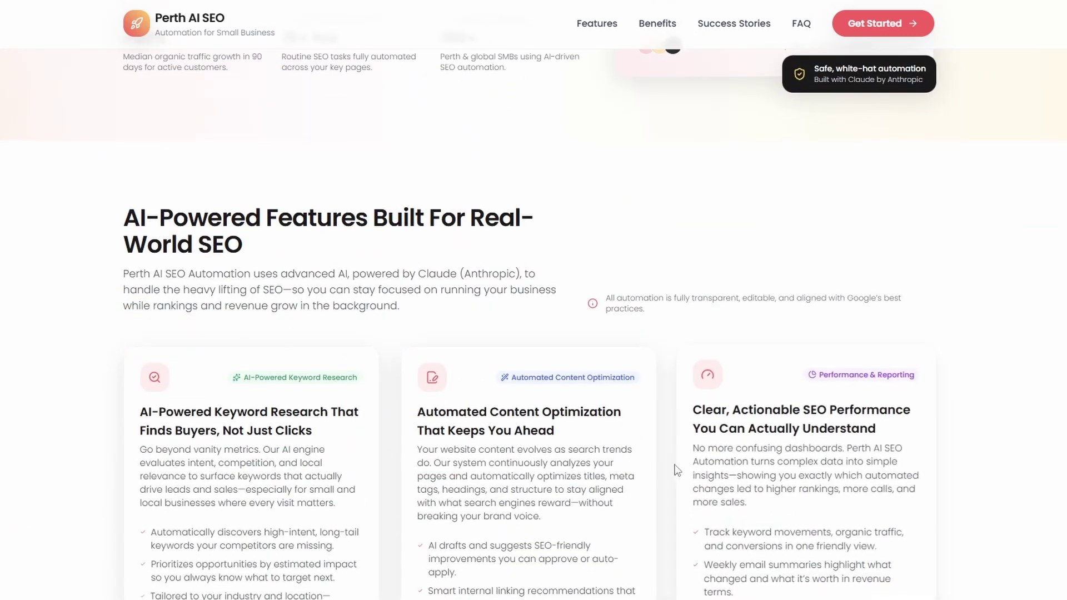
scroll(873, 451, "down", 4)
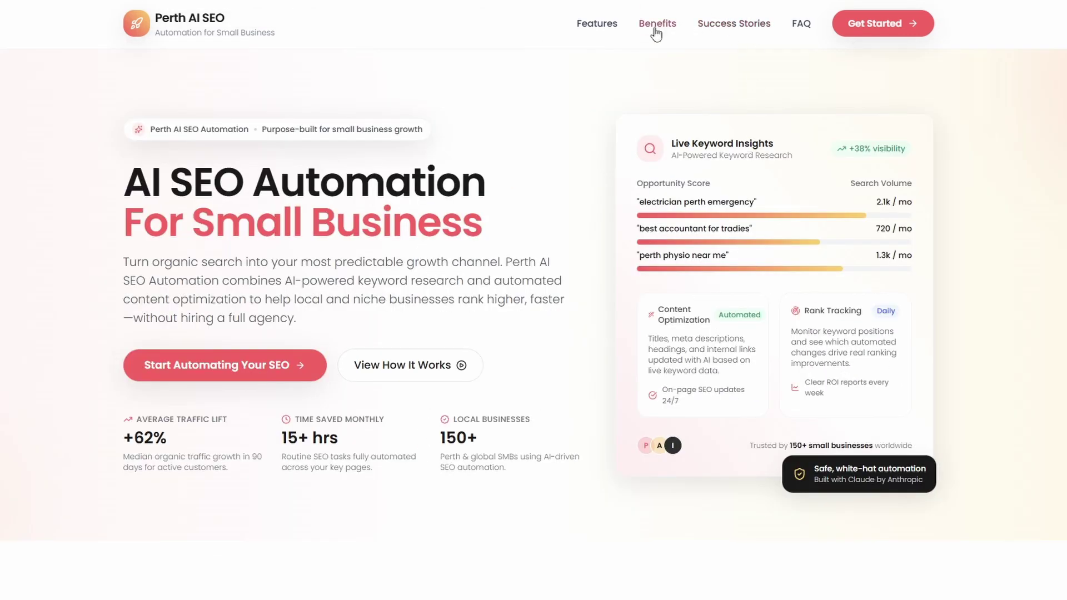
left_click(658, 32)
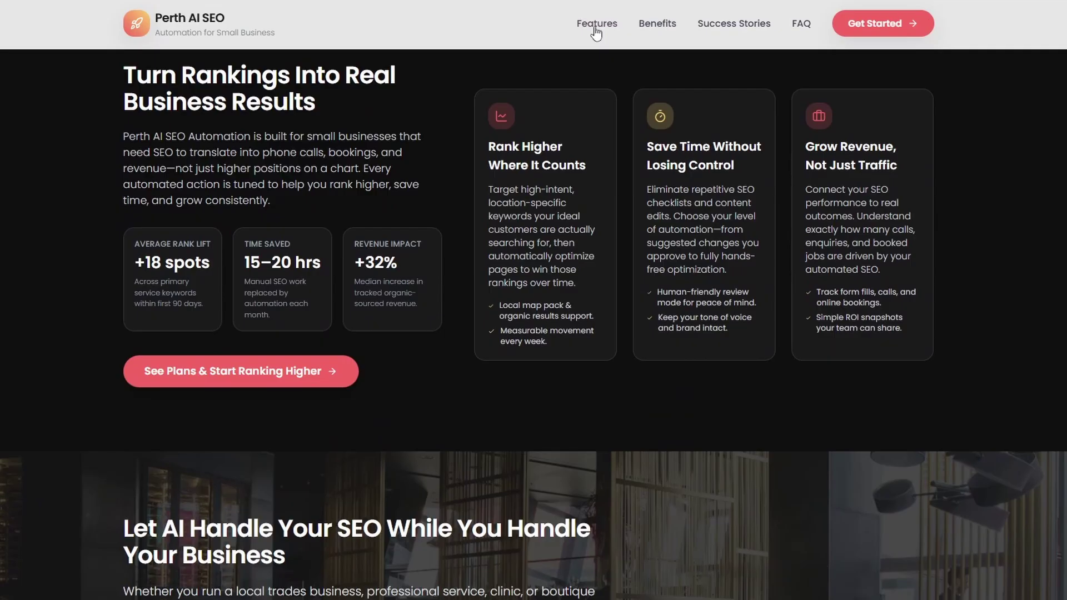
left_click(597, 28)
left_click(734, 24)
left_click(801, 24)
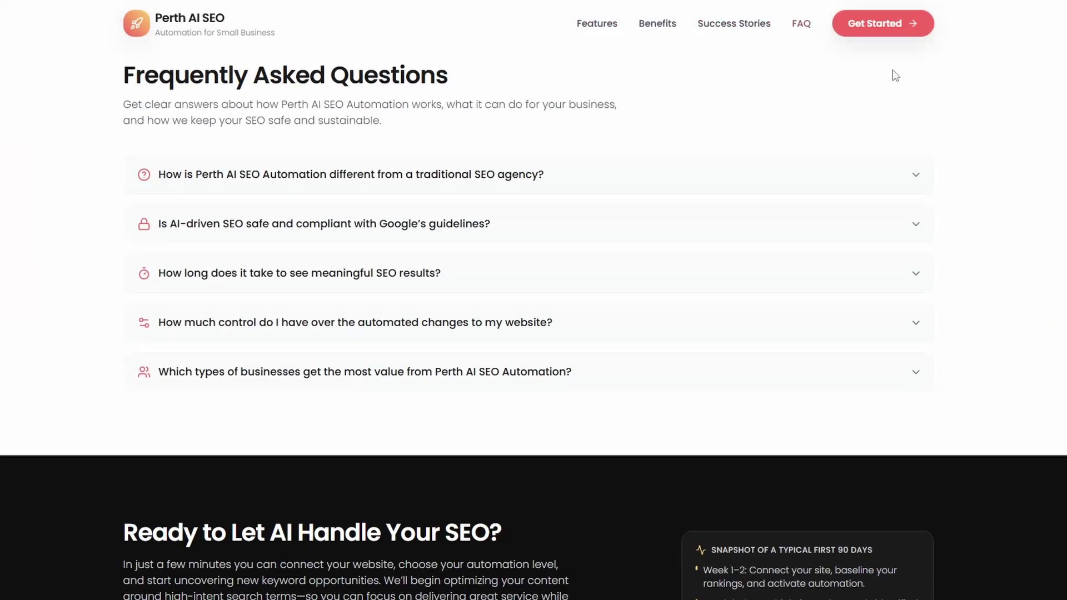
scroll(951, 153, "down", 3)
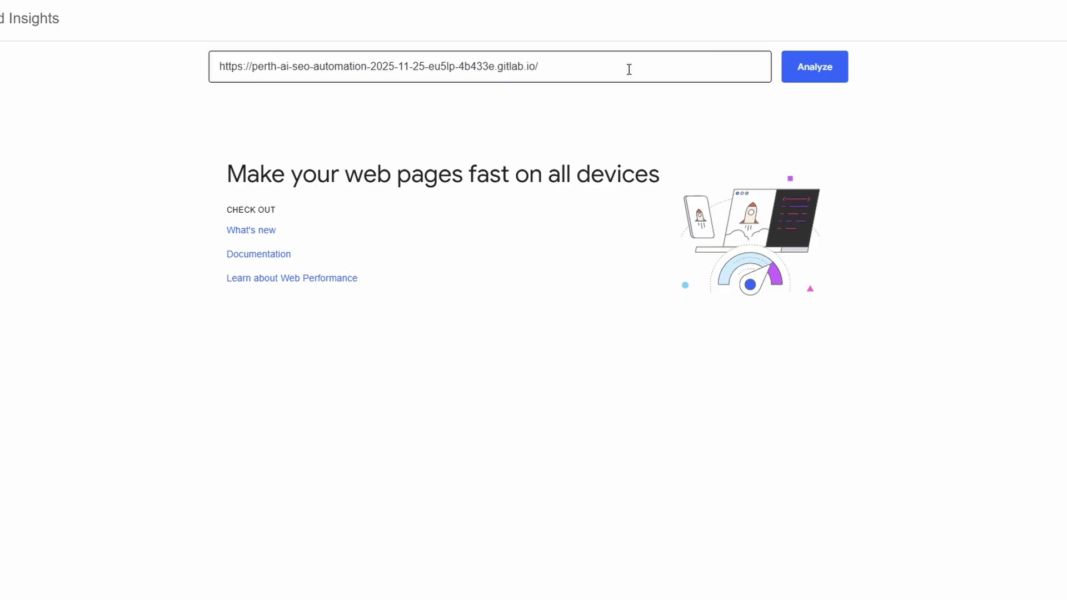
Run a PageSpeed Insights analysis on the live gitlab.io site URL
left_click(816, 67)
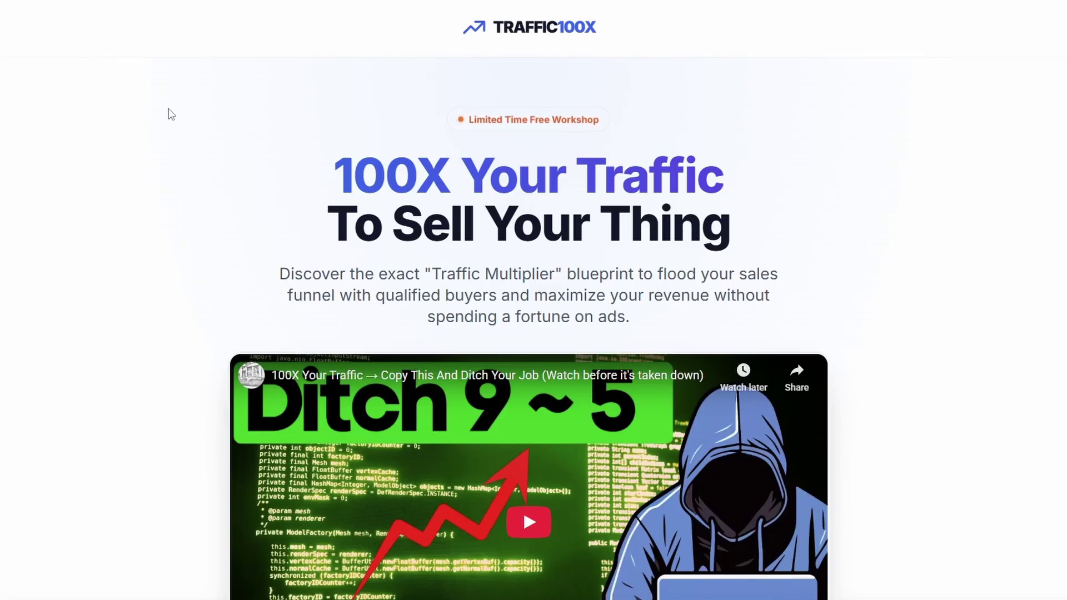
Scroll through the TRAFFIC100X webinar landing page to review its content
scroll(168, 109, "down", 7)
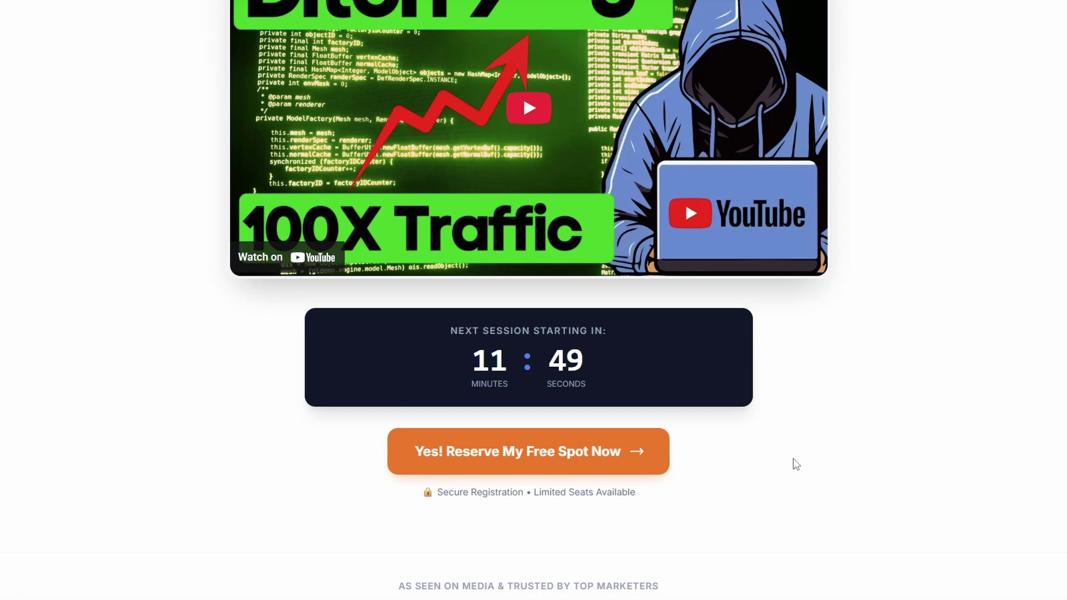
scroll(973, 551, "up", 8)
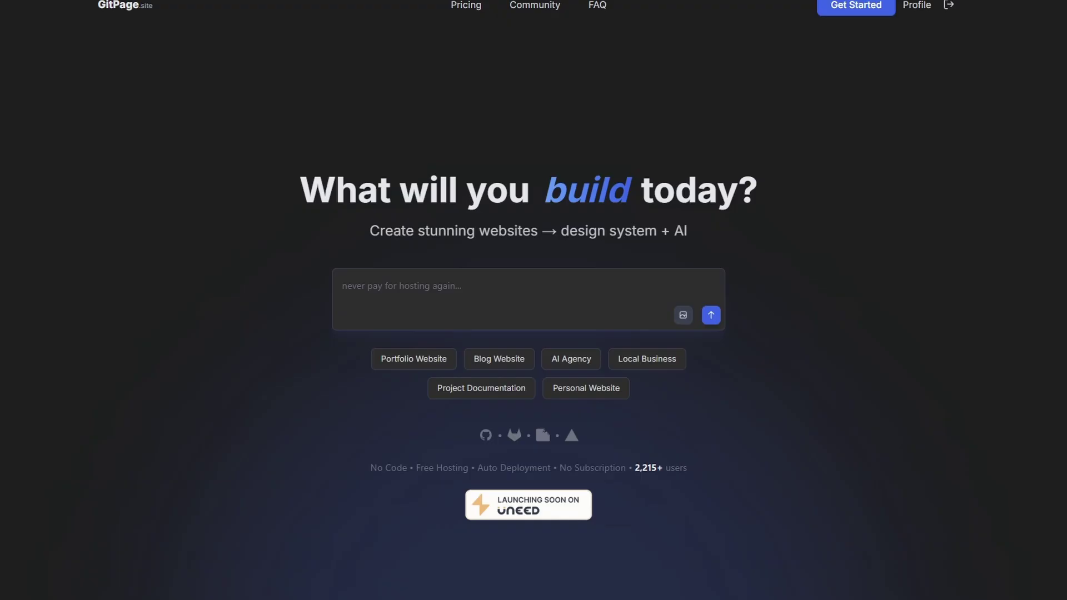
Scroll down the GitPage.site home page
scroll(1042, 60, "down", 13)
scroll(529, 330, "down", 9)
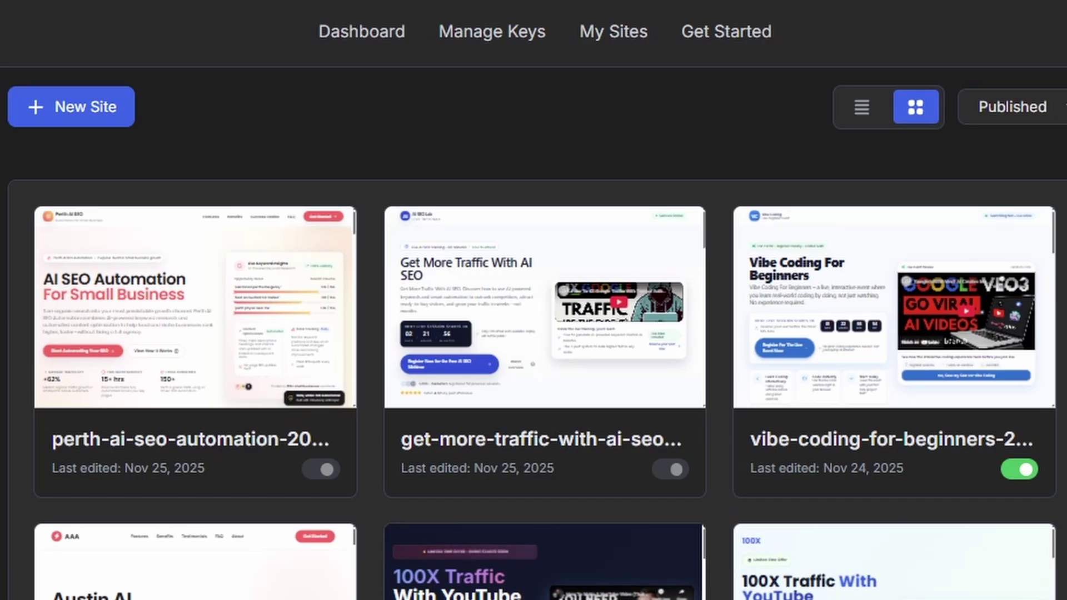
Open the perth-ai-seo-automation site card in the Edit Website editor
left_click(160, 314)
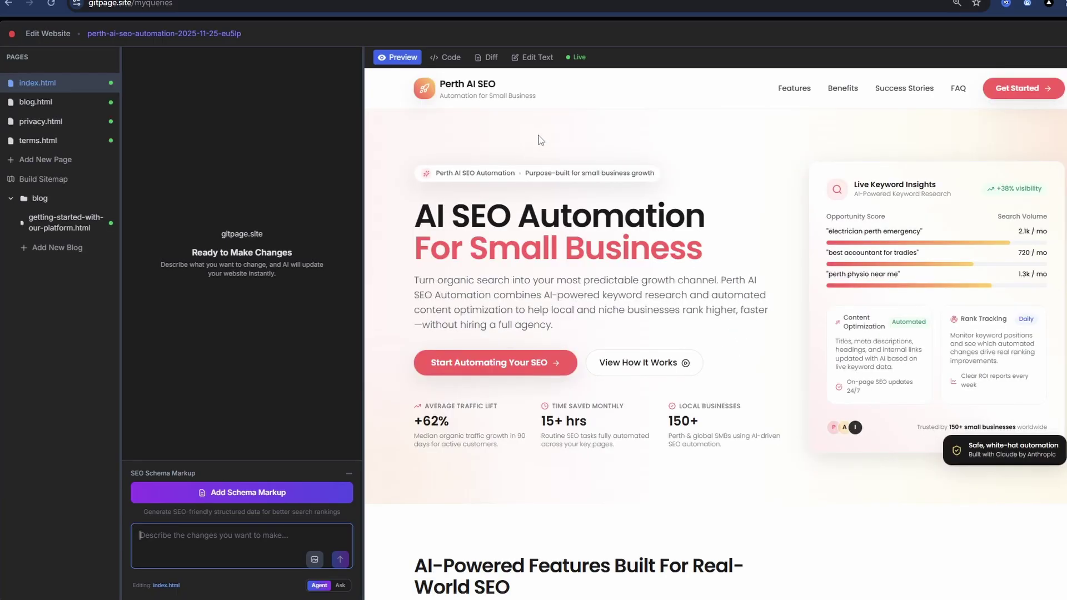
Edit the index.html hero heading in code to 'AI SEO Automation For Business' and save
left_click(451, 59)
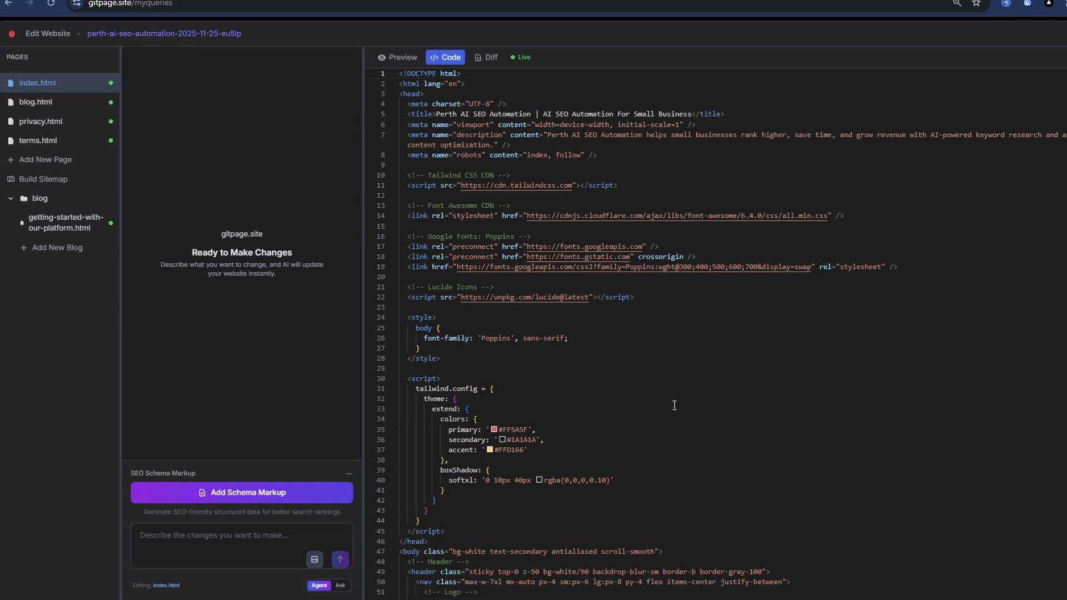
scroll(667, 389, "down", 8)
scroll(660, 462, "down", 10)
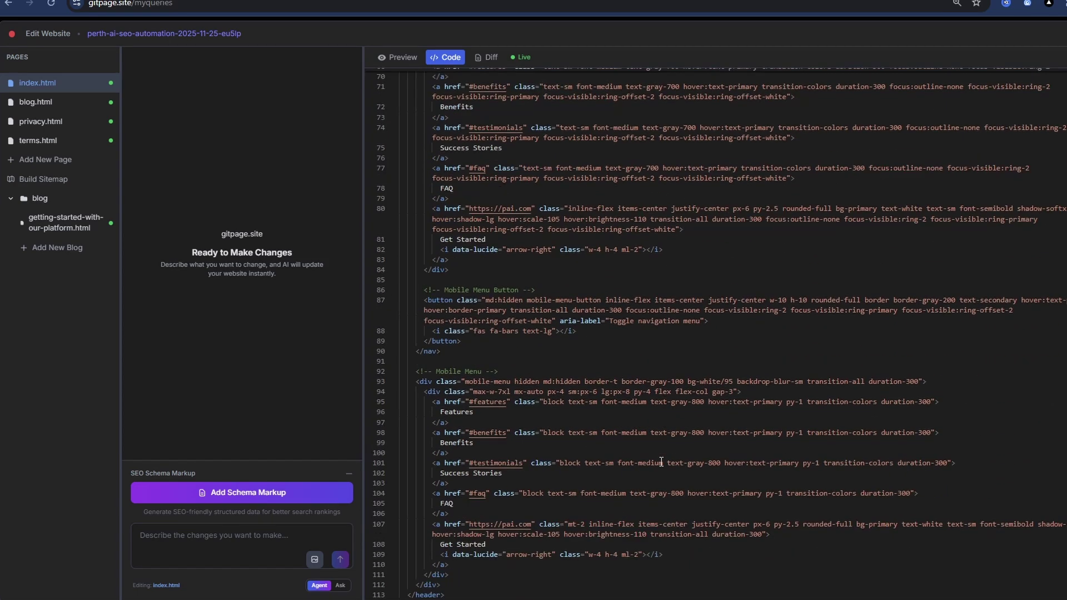
left_click_drag(617, 364, 642, 364)
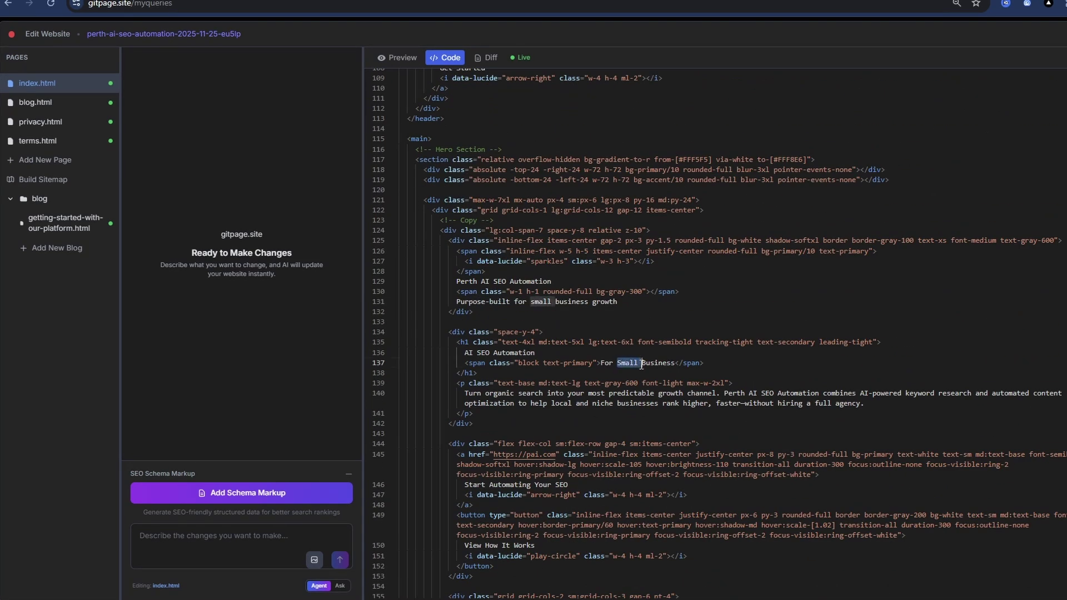
key("BackSpace")
left_click(404, 60)
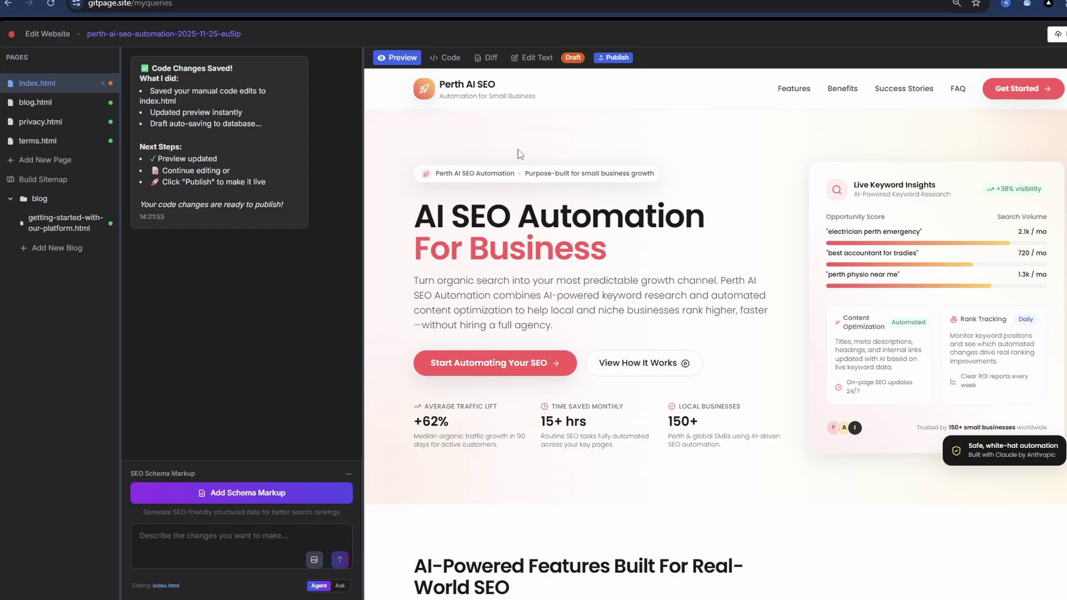
Confirm in the diff that 'For Small Business' became 'For Business', then return to the preview
left_click(490, 62)
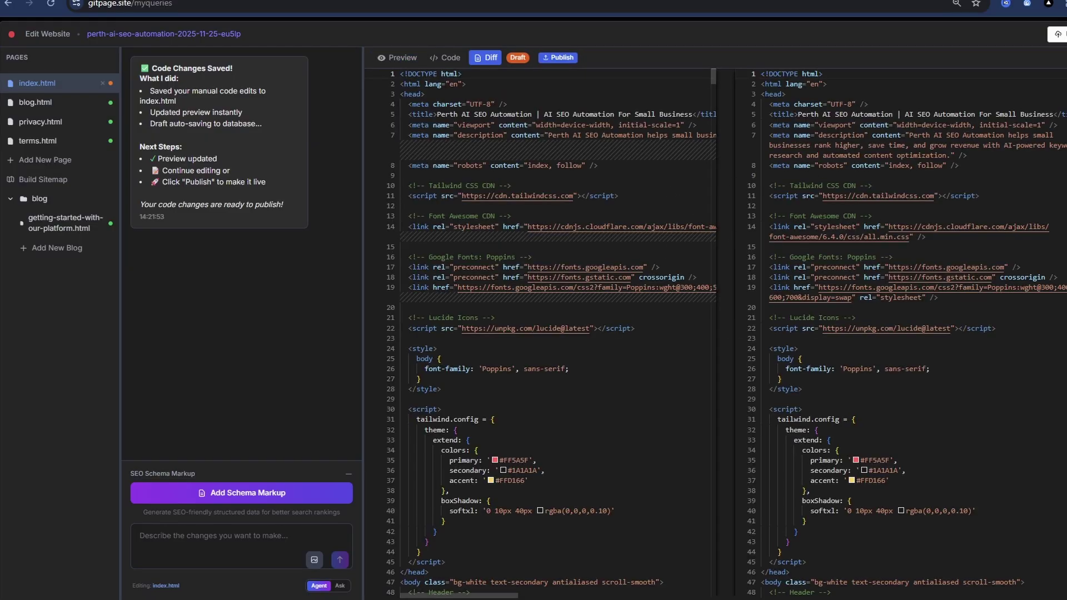
scroll(716, 333, "down", 15)
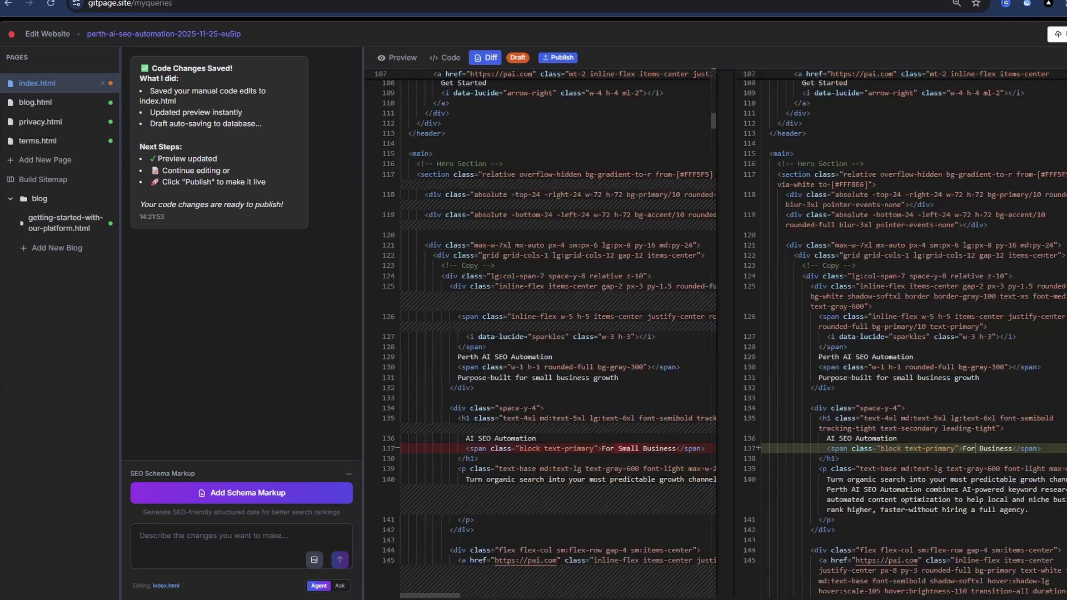
scroll(612, 395, "down", 2)
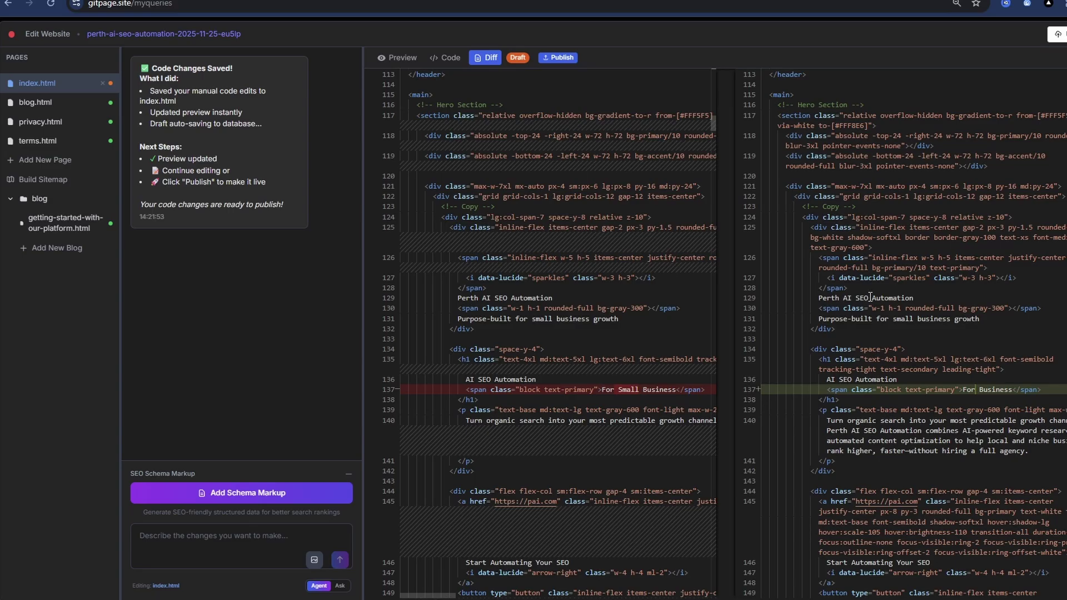
left_click(401, 58)
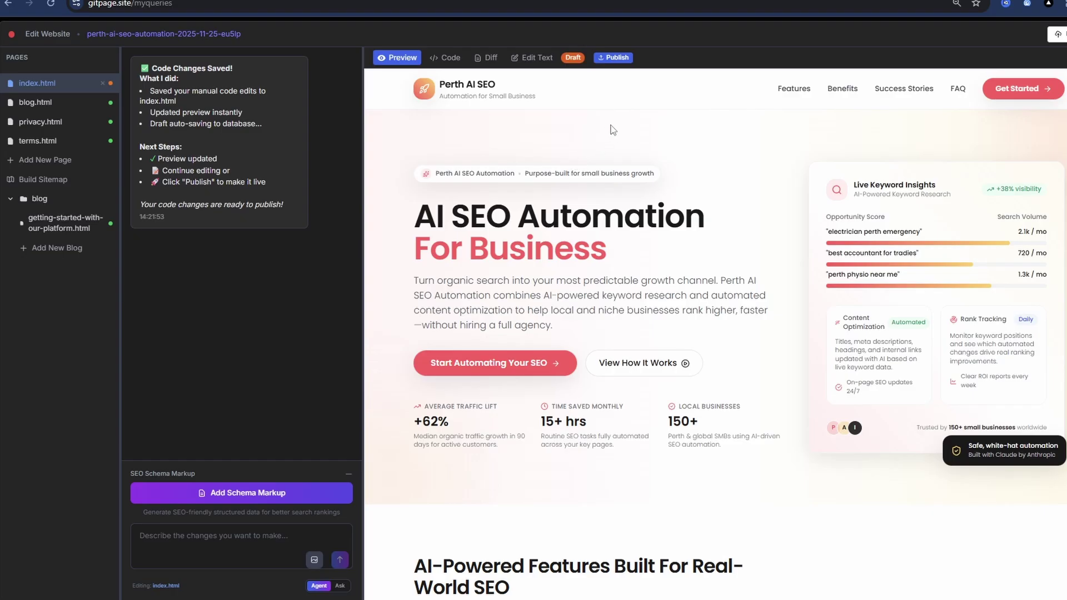
Publish index.html live with the 'For Business' heading
left_click(617, 59)
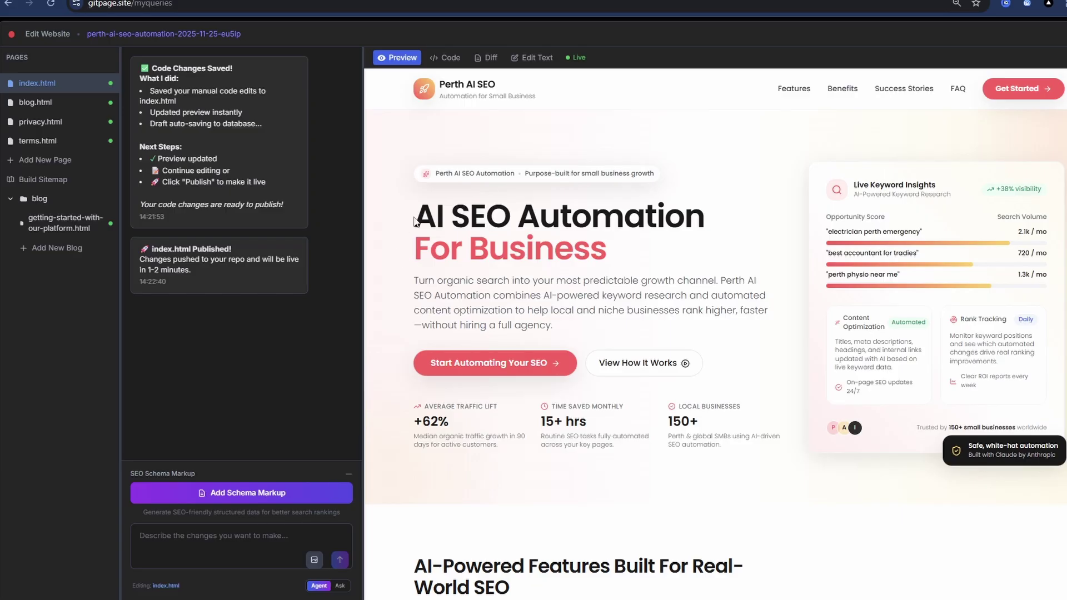
Ask the Agent chat to change the hero heading 'AI SEO Automation' to 'AI SEO'
left_click_drag(415, 220, 736, 212)
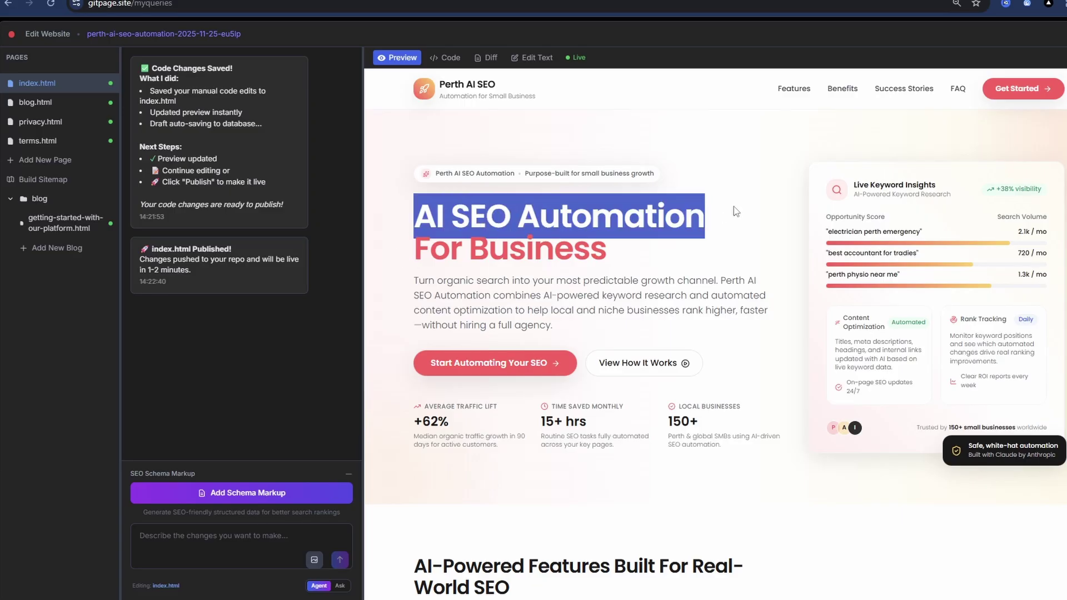
left_click(209, 532)
type("change 'AI SEO Automation' in the hero to 'AI SEO")
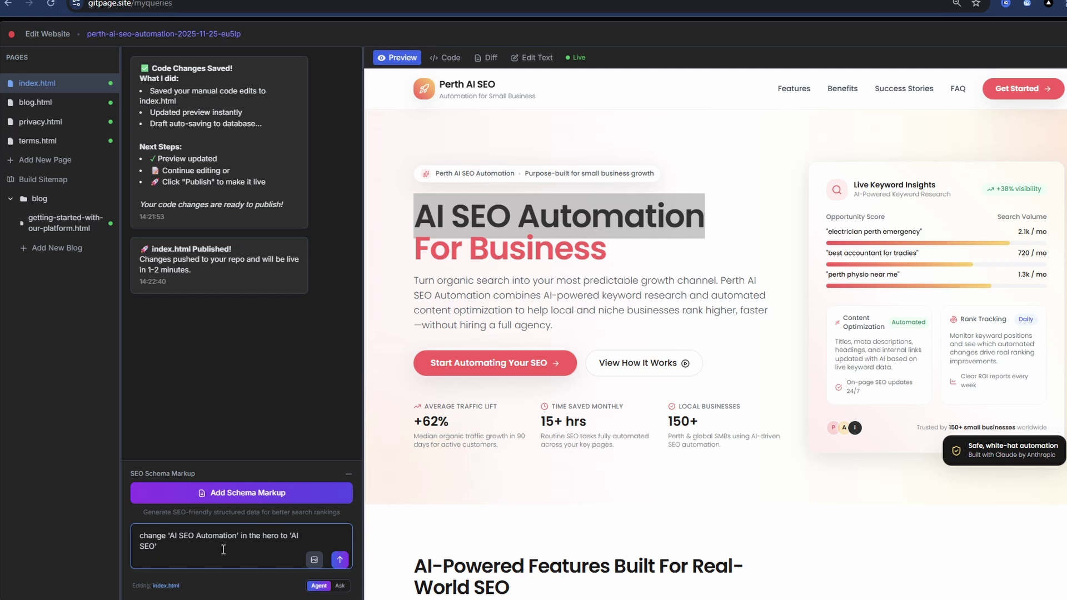
key("Return")
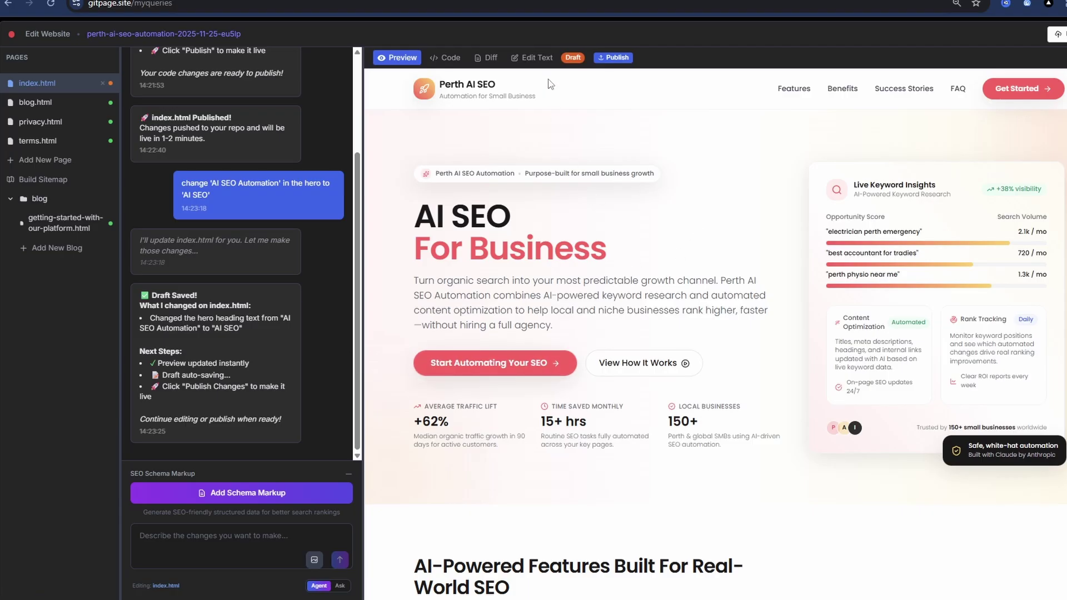
Inline-edit the heading back to 'AI SEO Automation For Business' and republish index.html
left_click(533, 62)
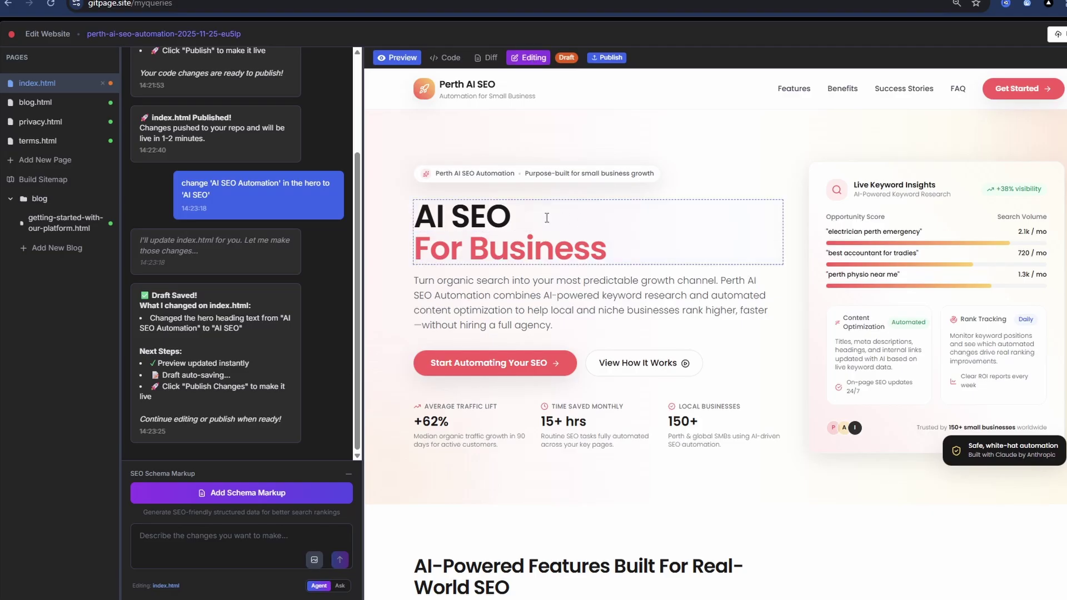
left_click(534, 216)
type("Automation")
left_click(664, 153)
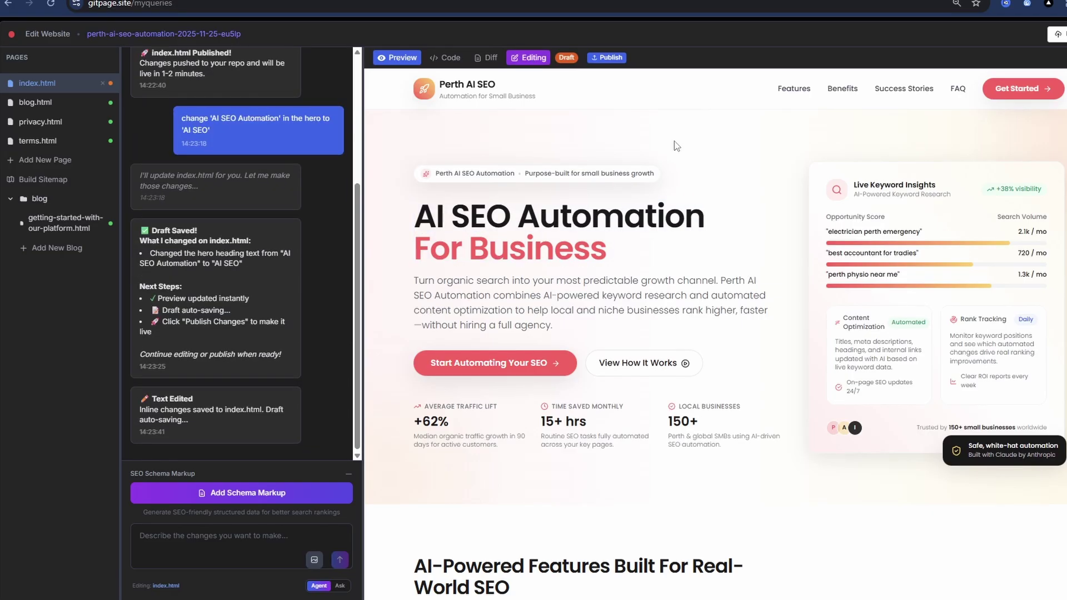
left_click(610, 58)
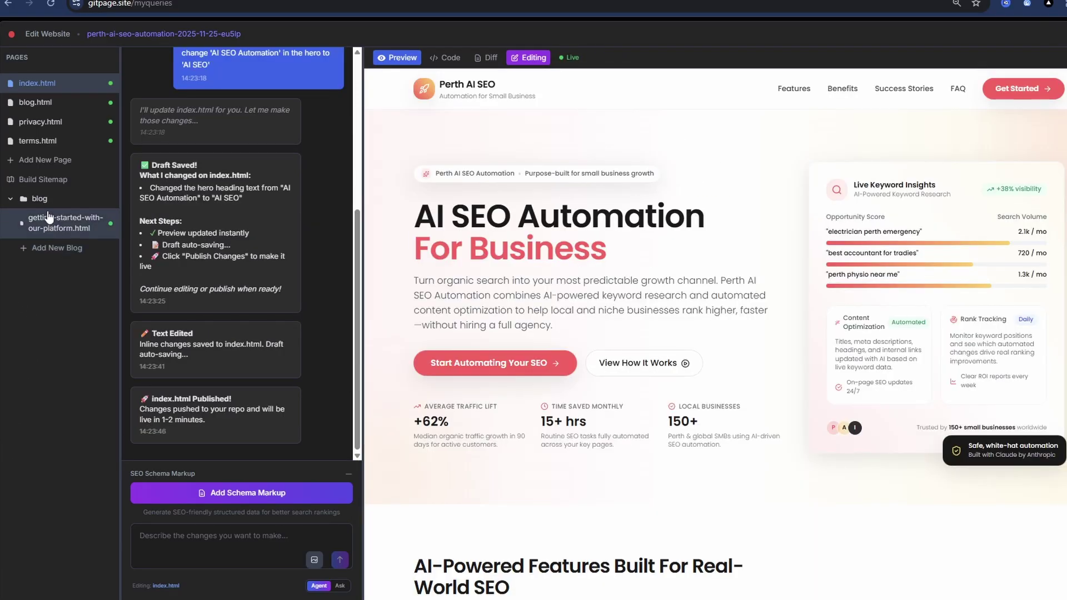
left_click(60, 228)
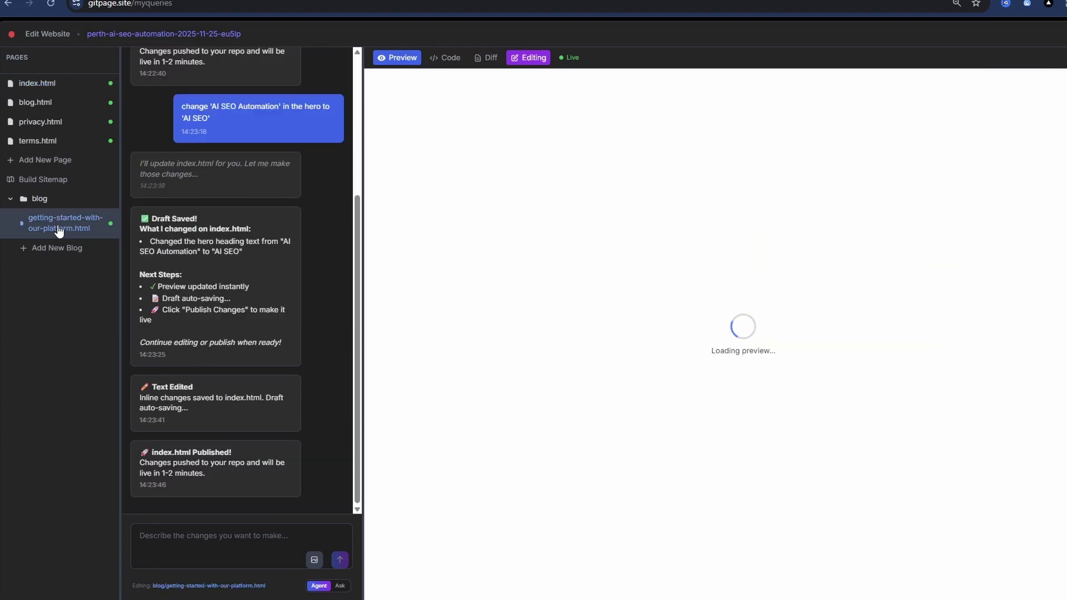
left_click(55, 248)
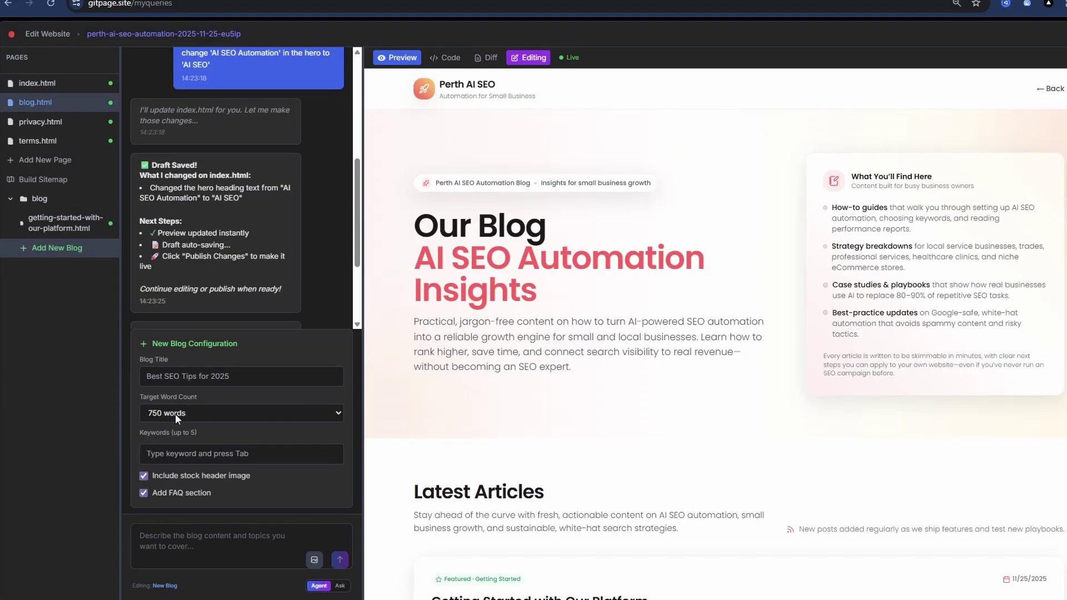
left_click(203, 455)
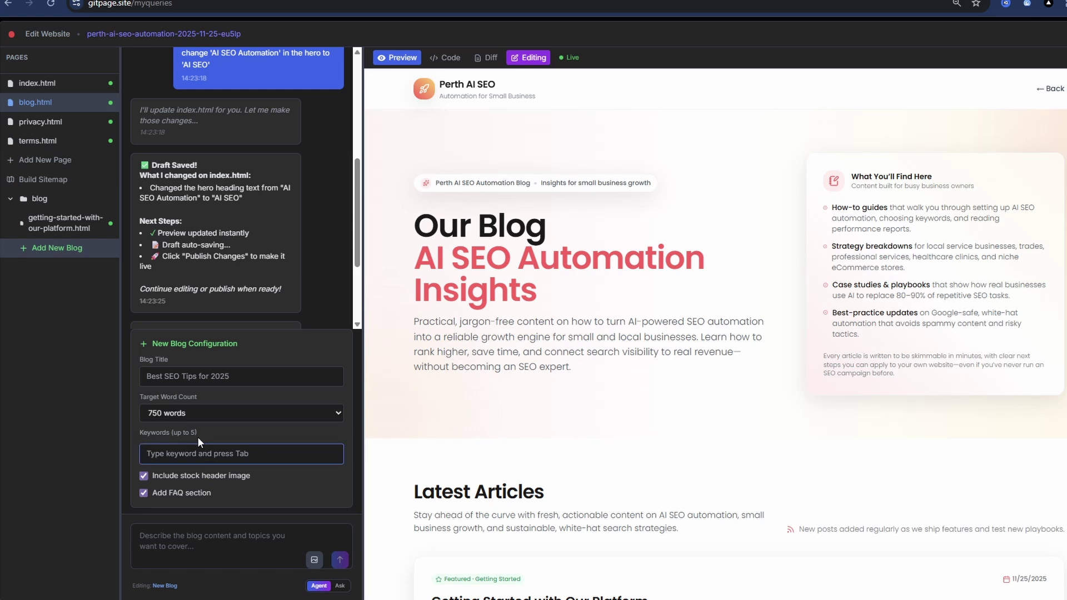
type("seo")
key("Tab")
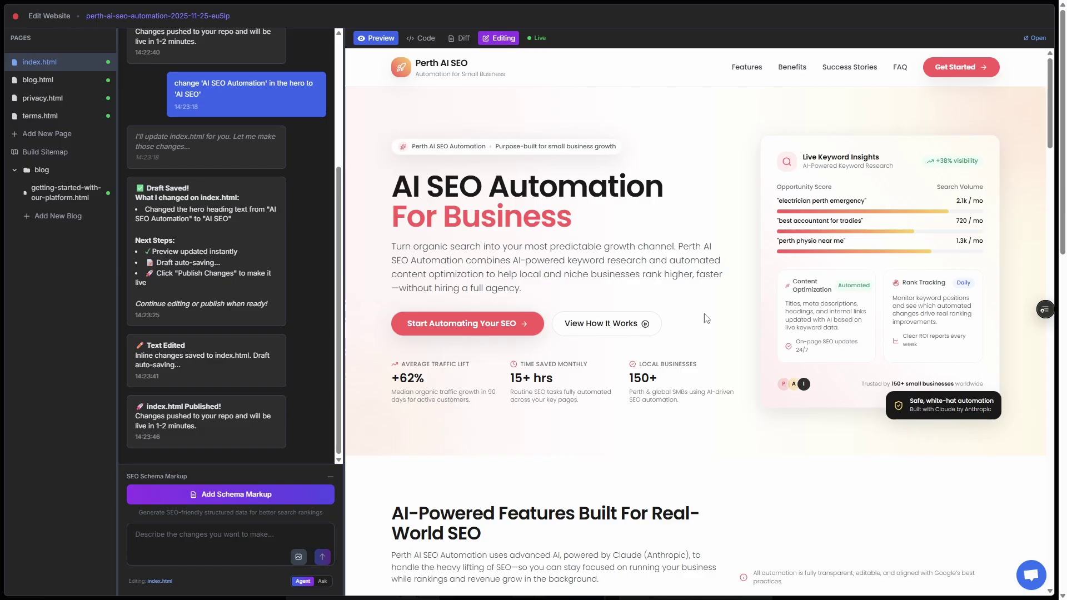
Build a sitemap.xml covering the site's five pages as a draft
left_click(50, 152)
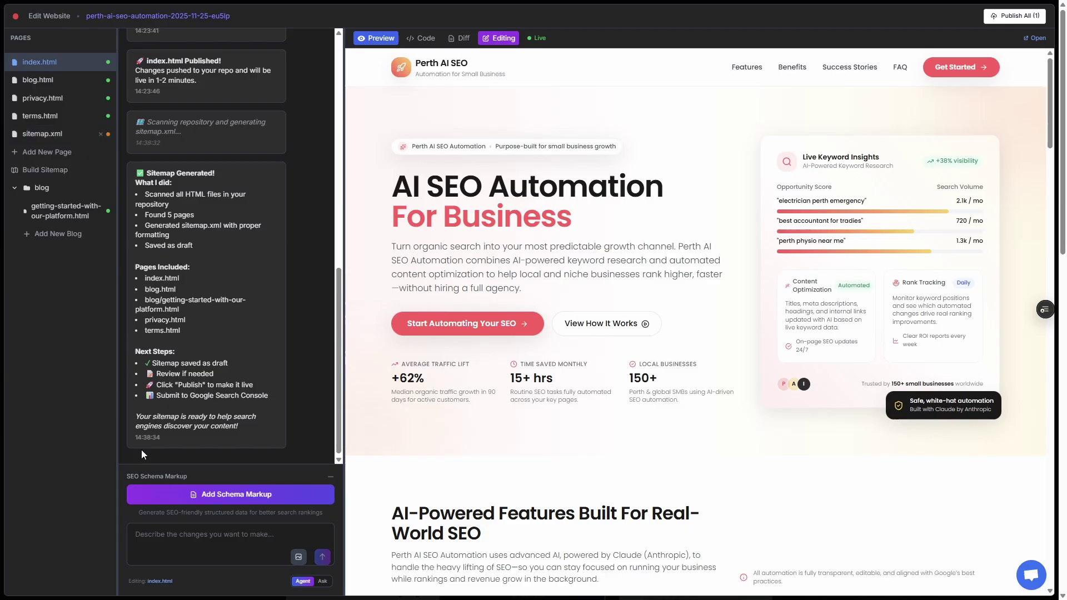
Add Organization, WebPage and FAQPage schema markup to index.html and review the code diff
left_click(234, 494)
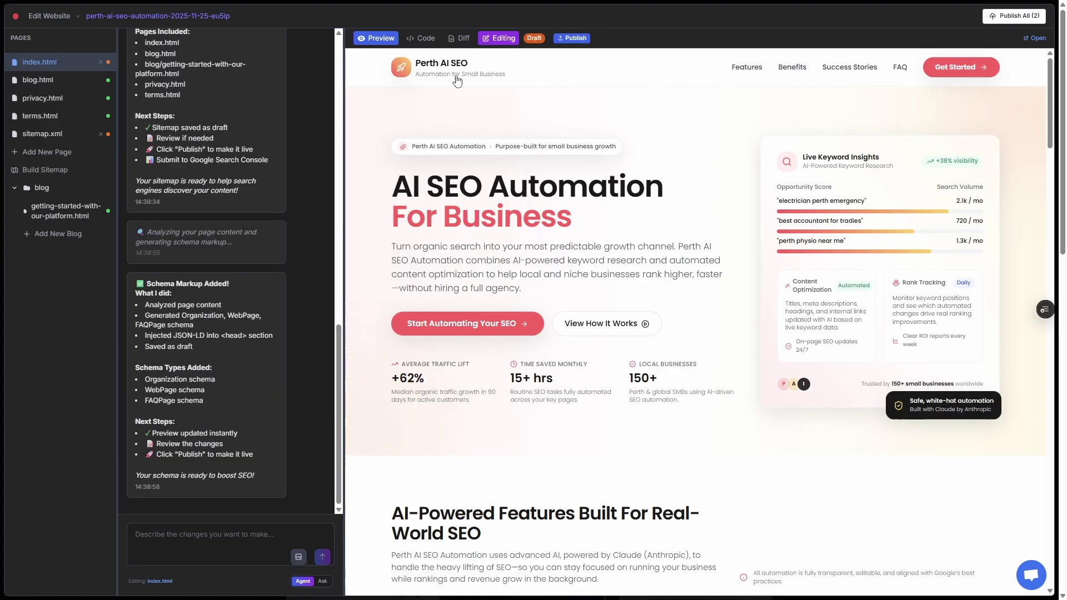
left_click(460, 40)
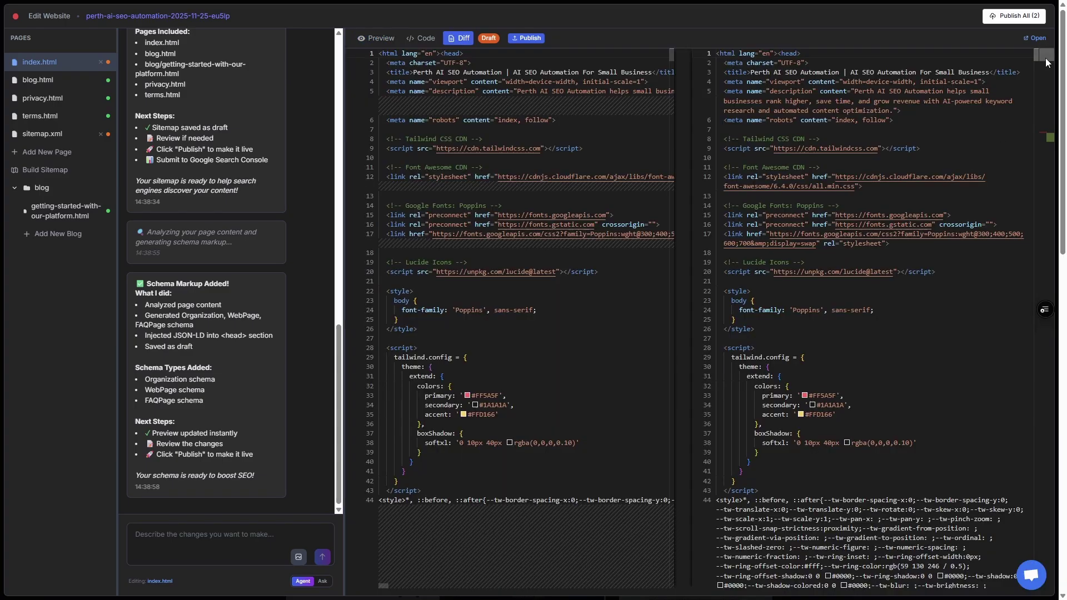
left_click_drag(1048, 62, 1048, 144)
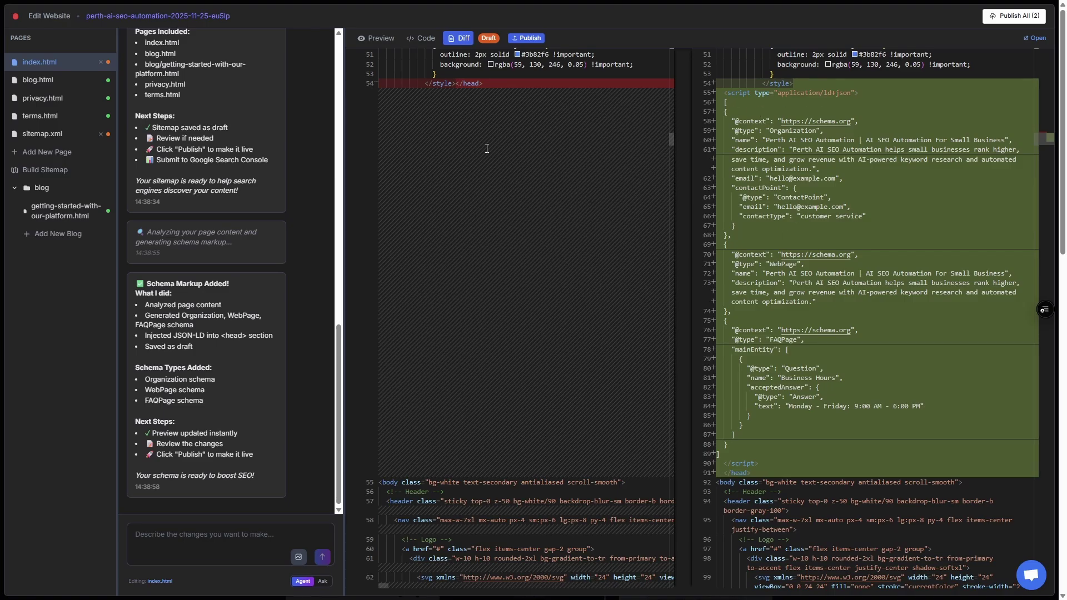
Publish index.html and sitemap.xml live and open the live site's source
left_click(377, 42)
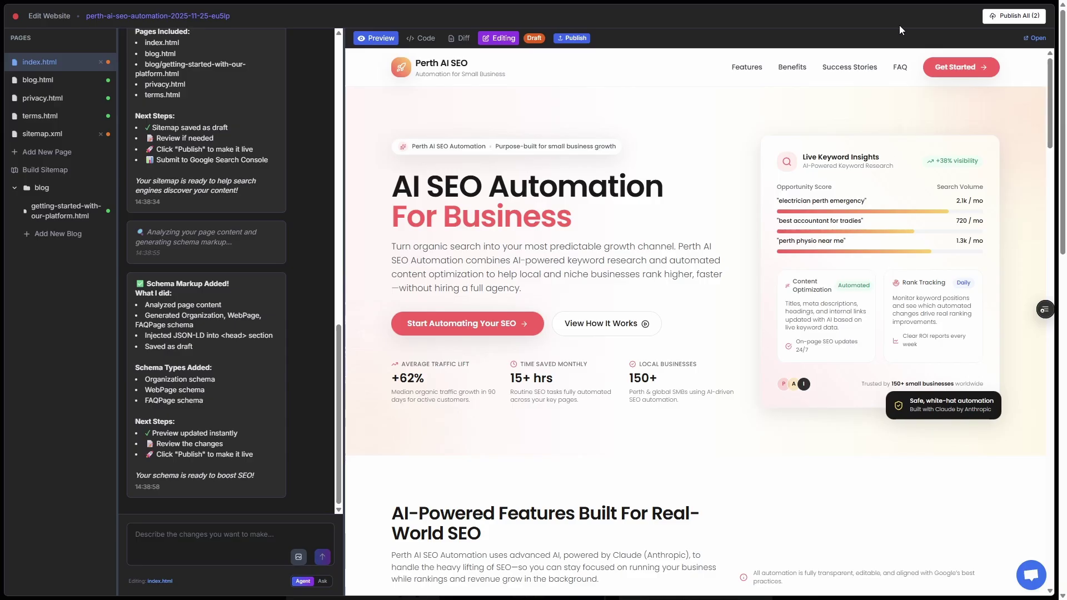
left_click(1014, 16)
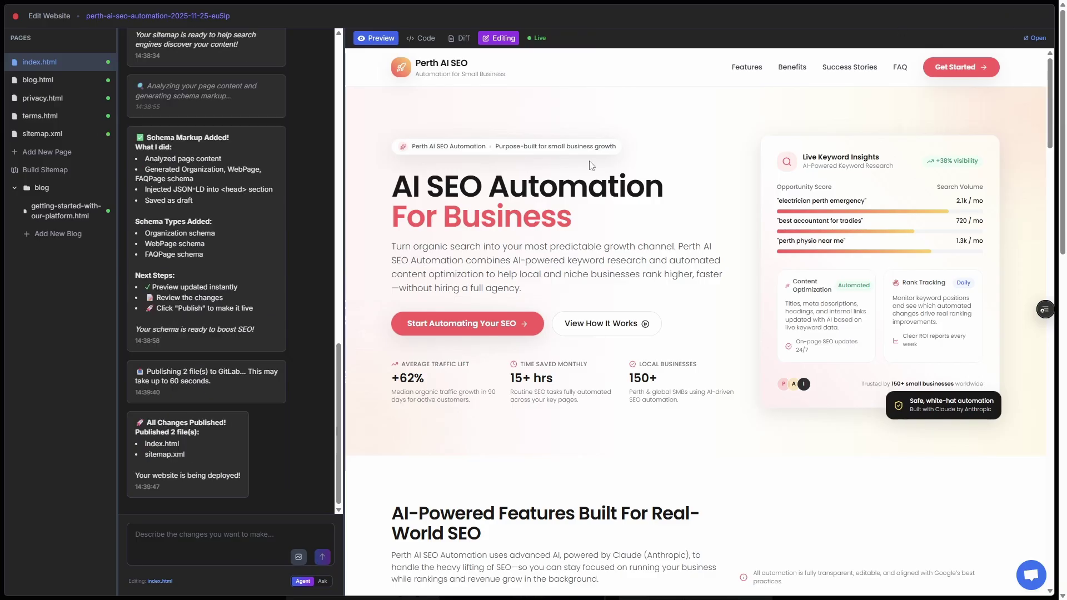
left_click(1035, 38)
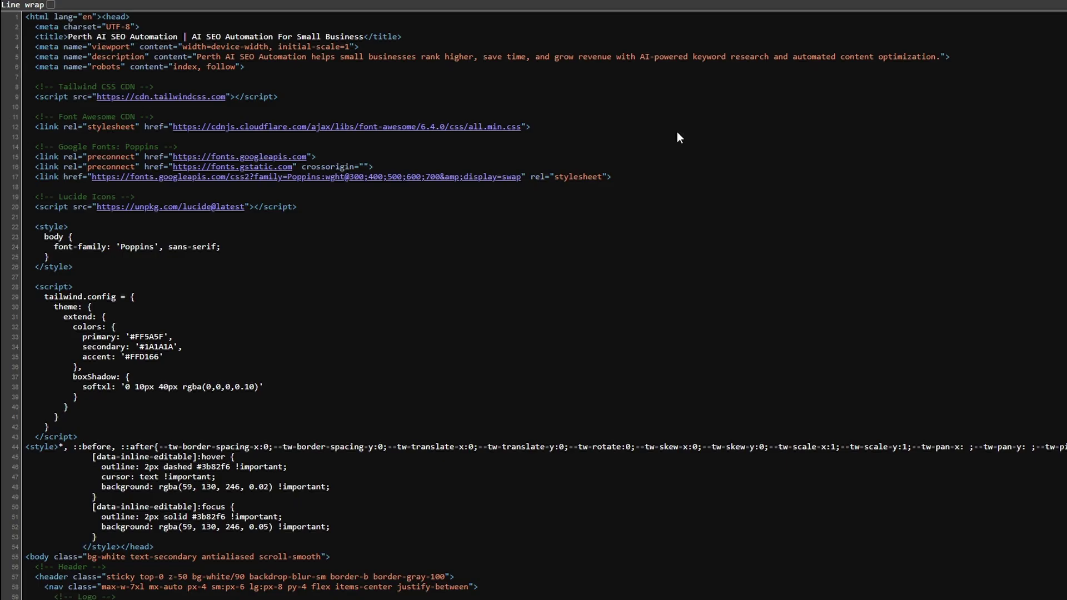
key("ctrl+v")
scroll(390, 334, "down", 8)
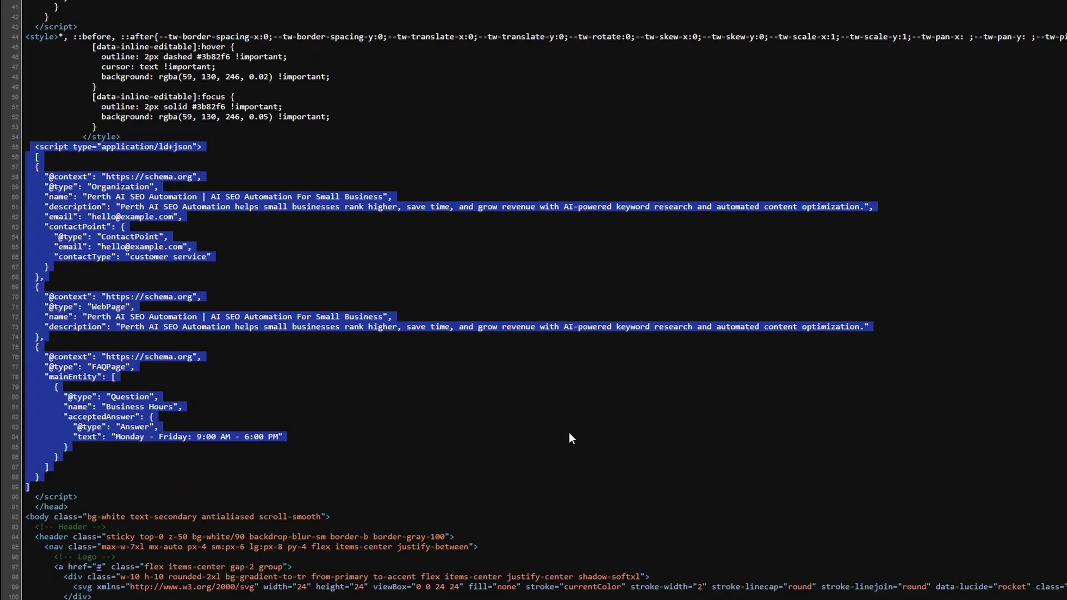
left_click(355, 1)
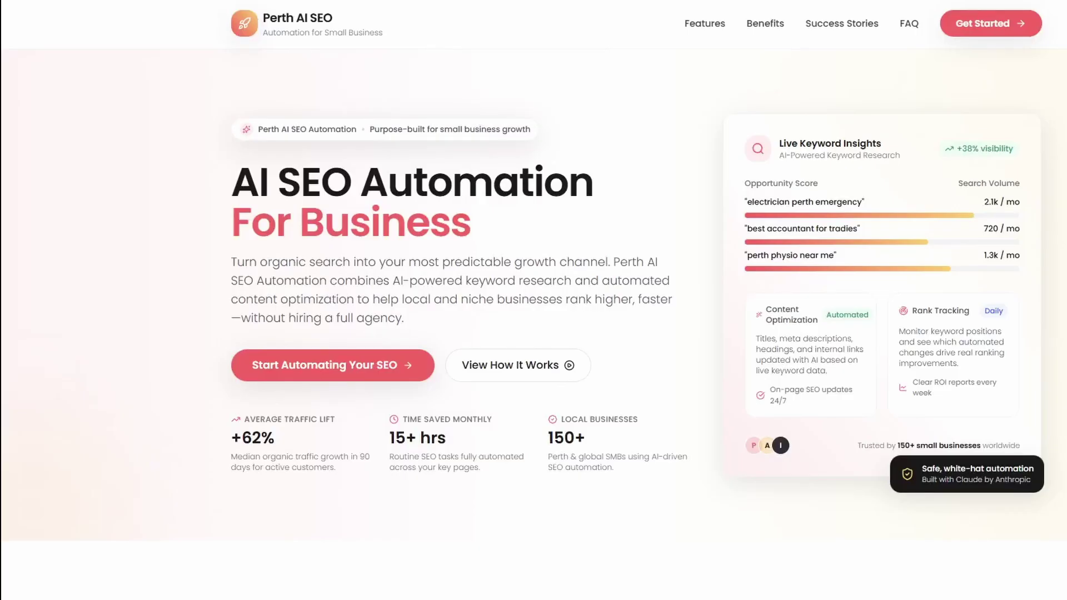